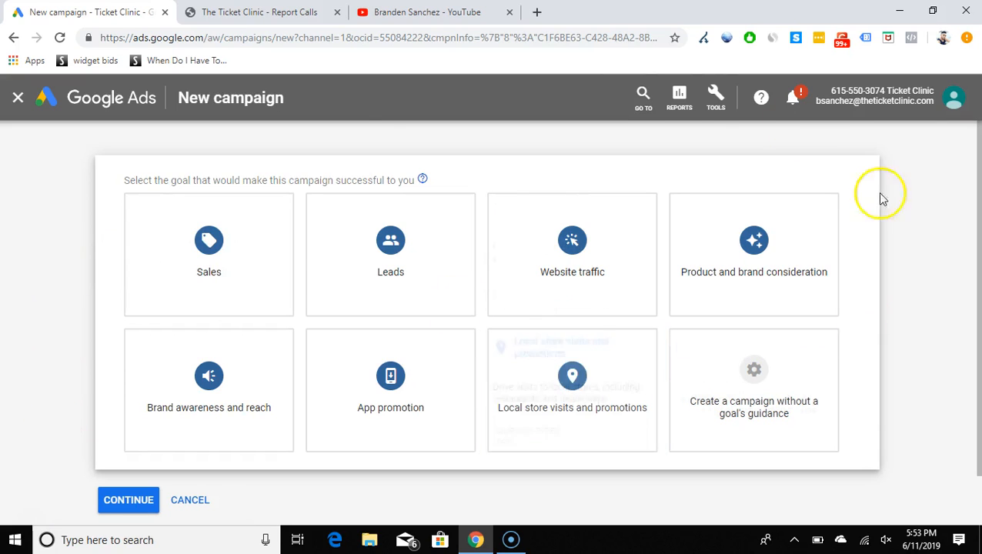
# Leave the open campaign setup and start a new campaign from the Search campaigns overview
pyautogui.click(19, 100)
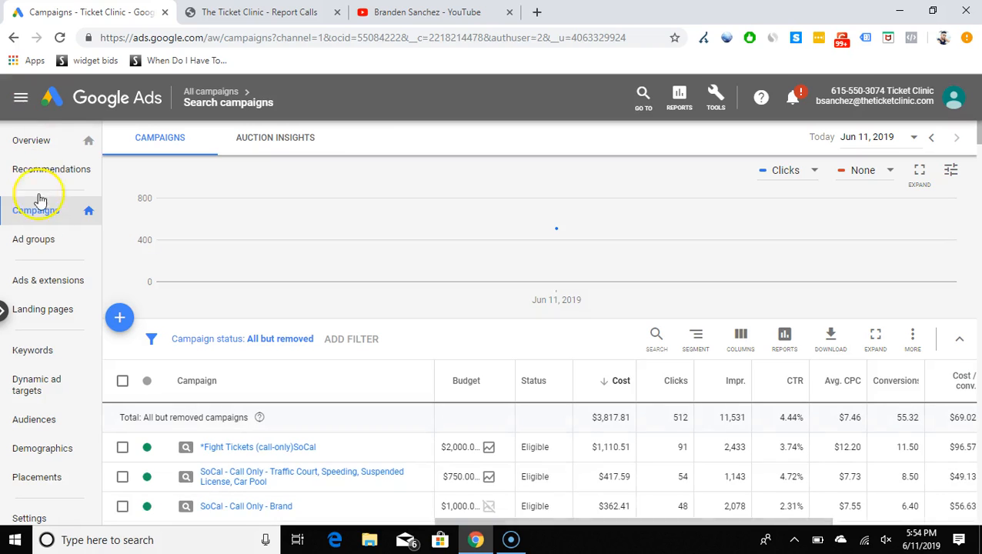
pyautogui.click(20, 97)
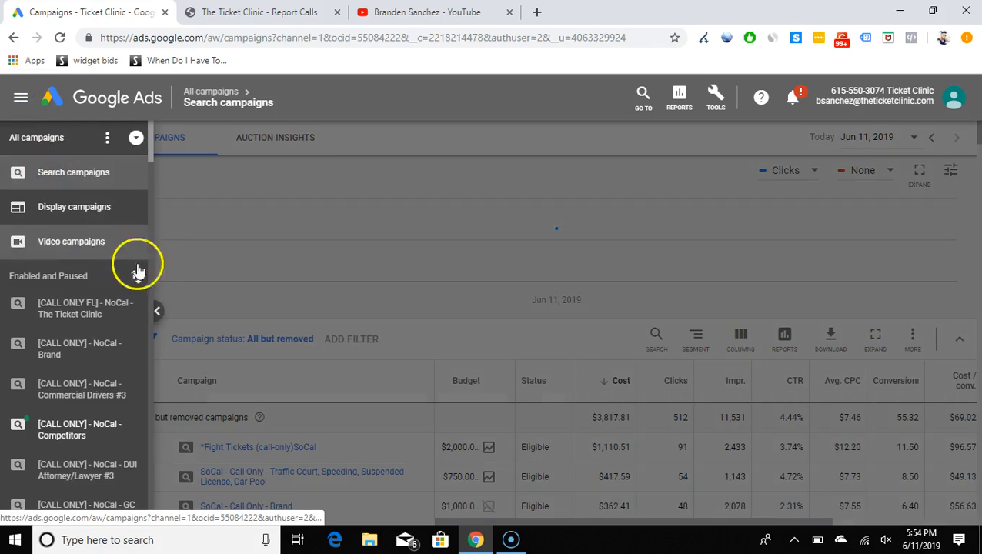
pyautogui.click(99, 173)
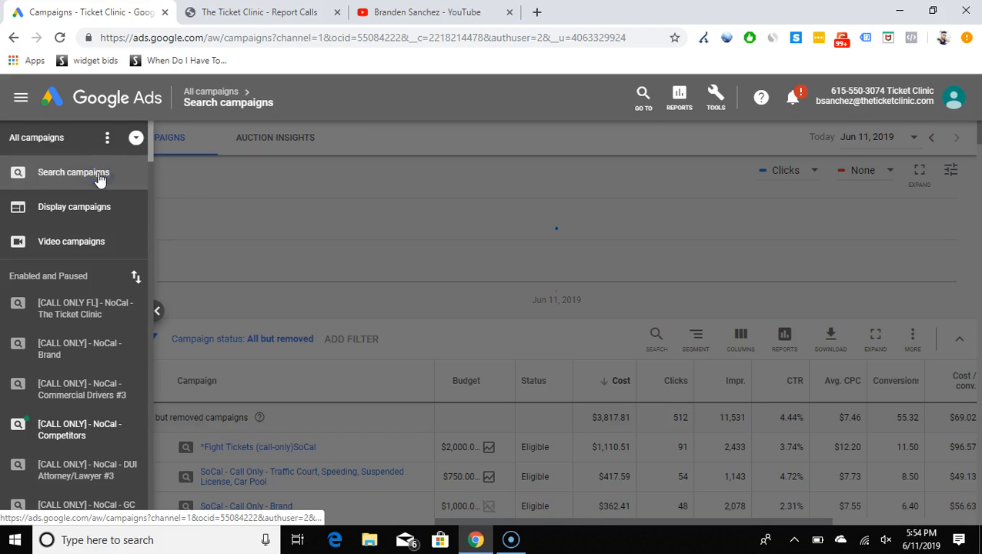
pyautogui.click(204, 361)
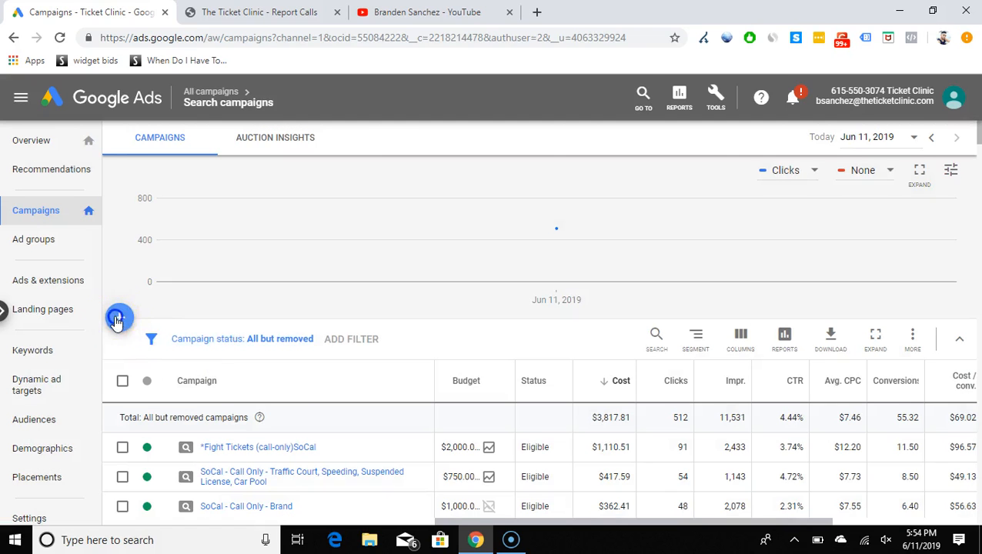
pyautogui.click(118, 316)
pyautogui.click(160, 368)
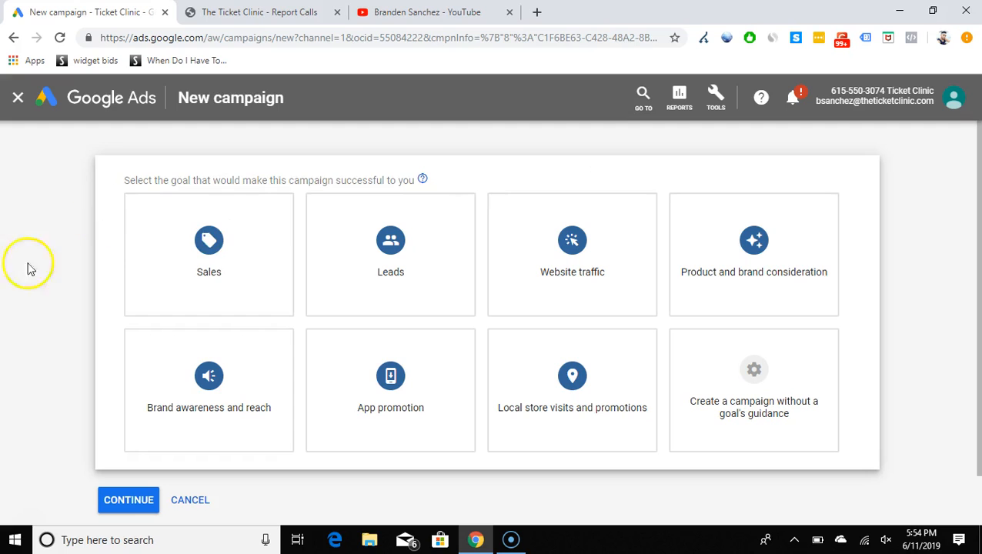
# Choose Leads as the campaign goal and Search as the campaign type
pyautogui.click(208, 242)
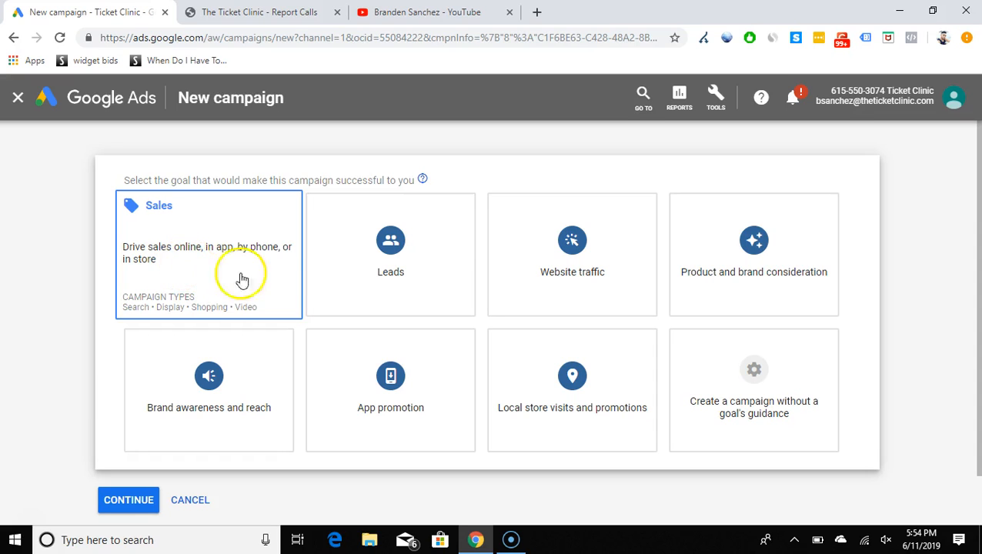
pyautogui.click(404, 271)
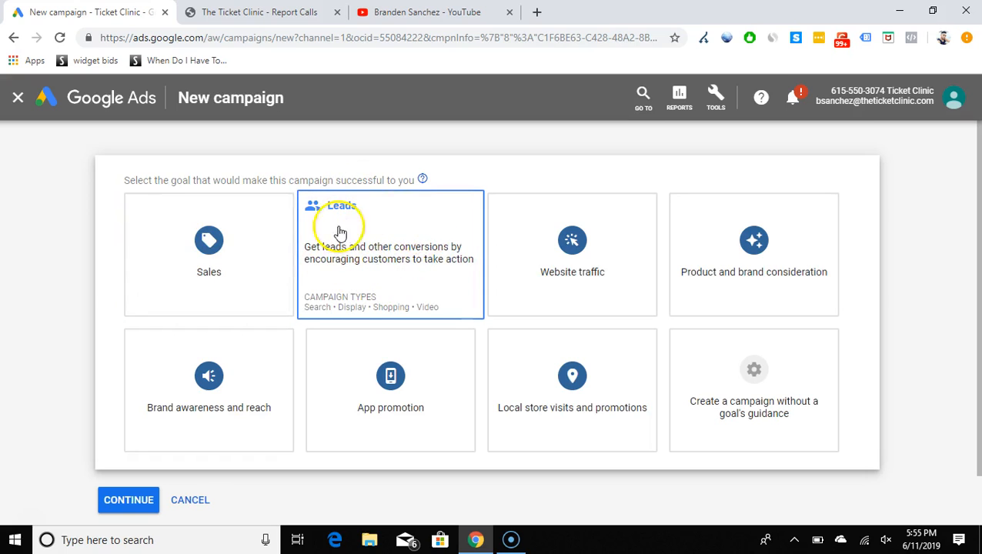
pyautogui.click(537, 277)
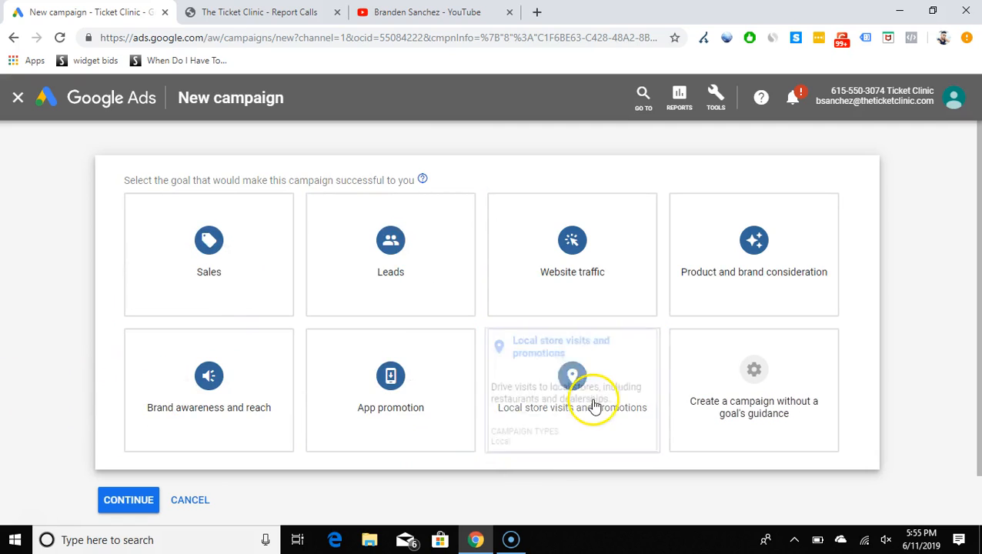
pyautogui.click(186, 424)
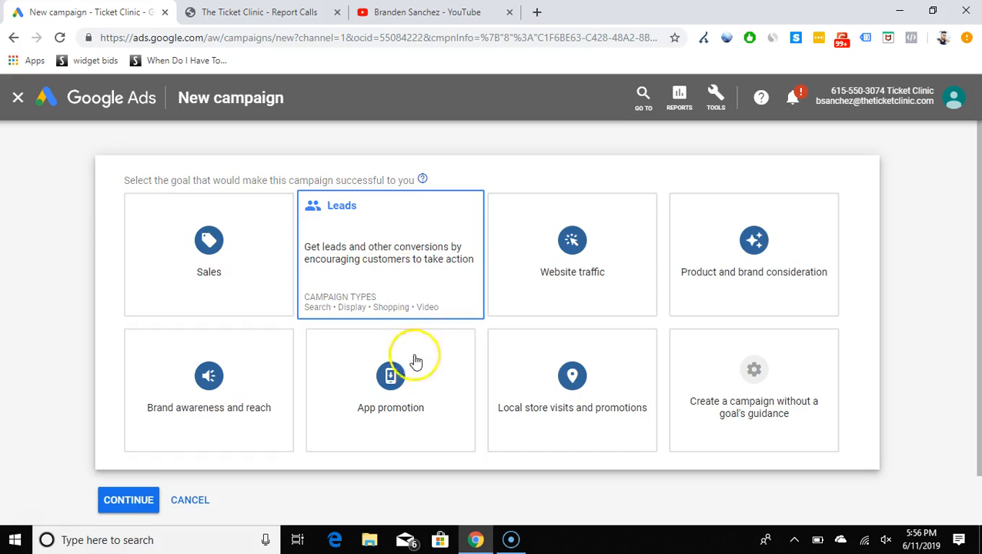
pyautogui.click(377, 266)
pyautogui.click(154, 408)
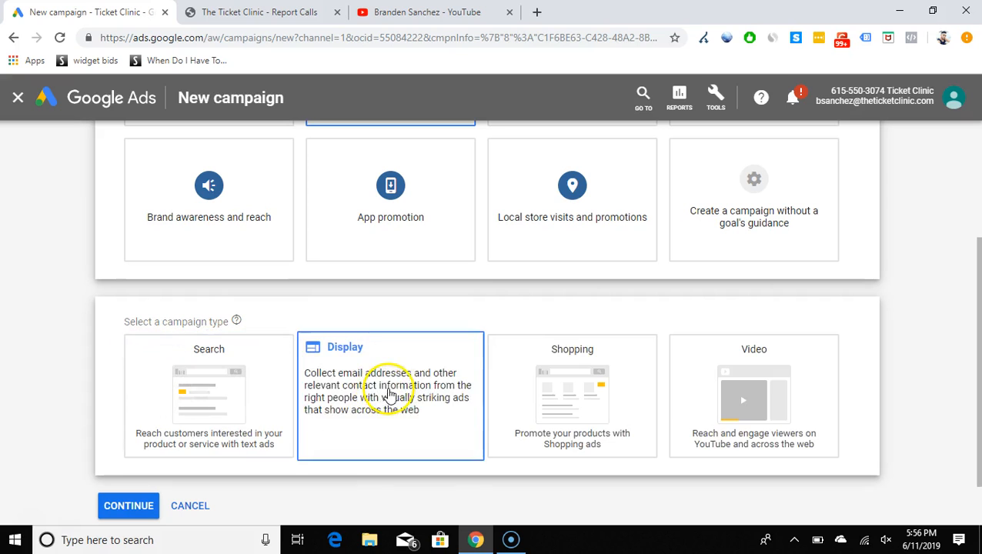
pyautogui.click(202, 395)
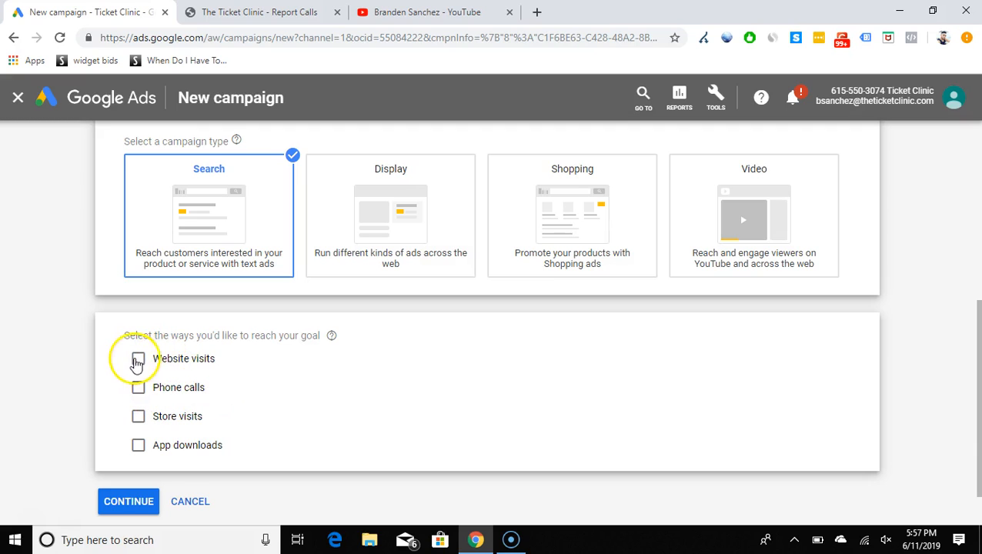
# Pick Website visits as the way to reach the goal, leave the website blank, and continue to the campaign settings
pyautogui.click(139, 364)
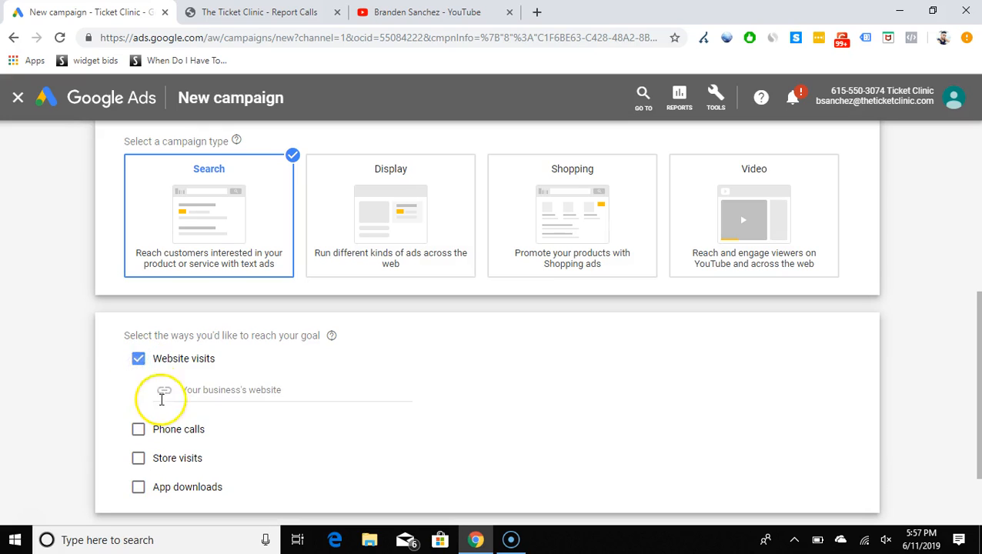
pyautogui.click(139, 362)
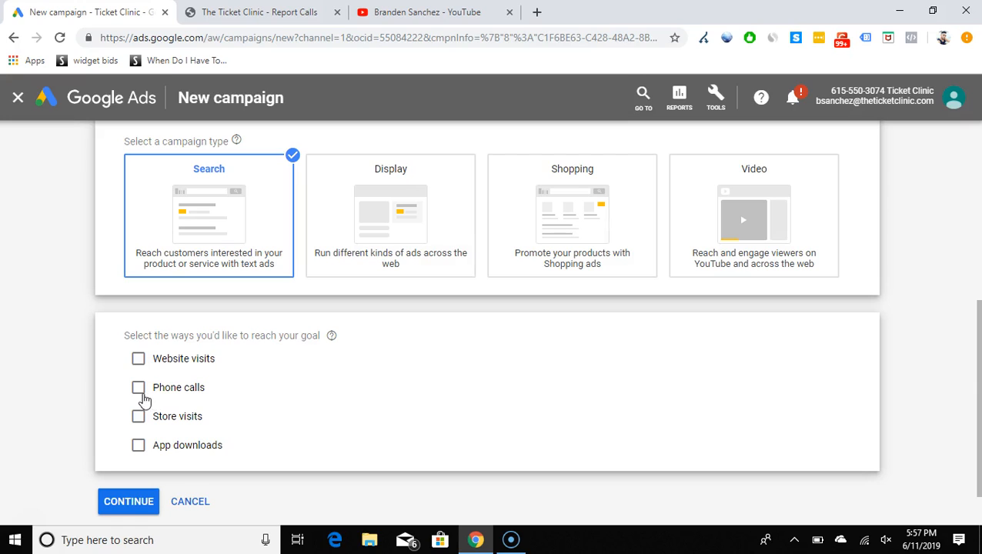
pyautogui.click(138, 360)
pyautogui.click(139, 362)
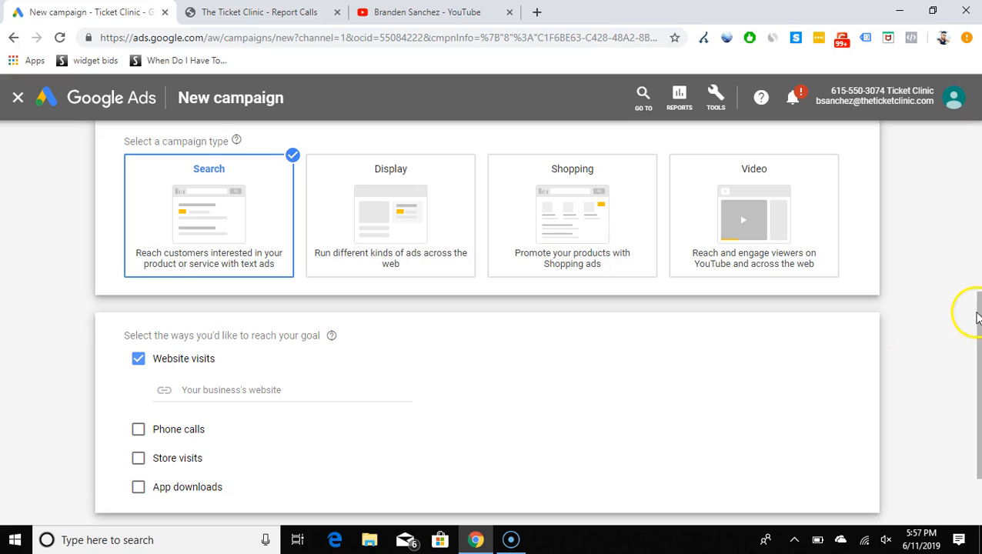
pyautogui.moveTo(977, 317); pyautogui.dragTo(977, 363)
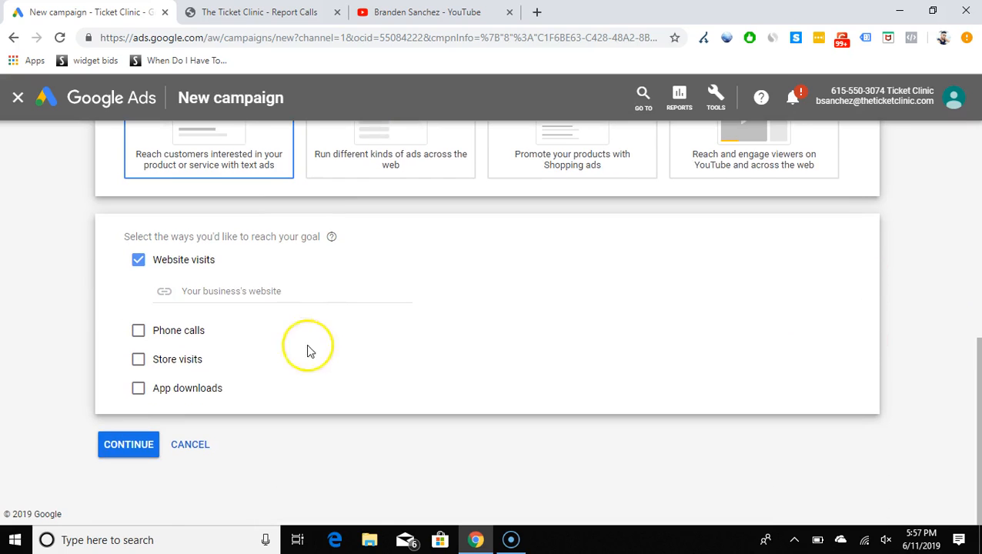
pyautogui.moveTo(977, 388)
pyautogui.mouseDown()
pyautogui.moveTo(978, 147)
pyautogui.moveTo(978, 386)
pyautogui.mouseUp()
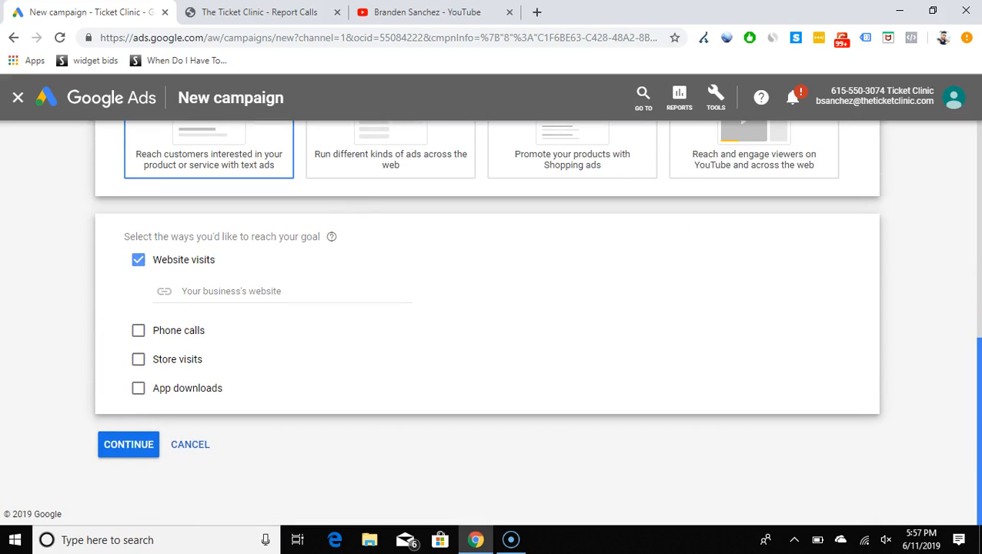
pyautogui.click(129, 447)
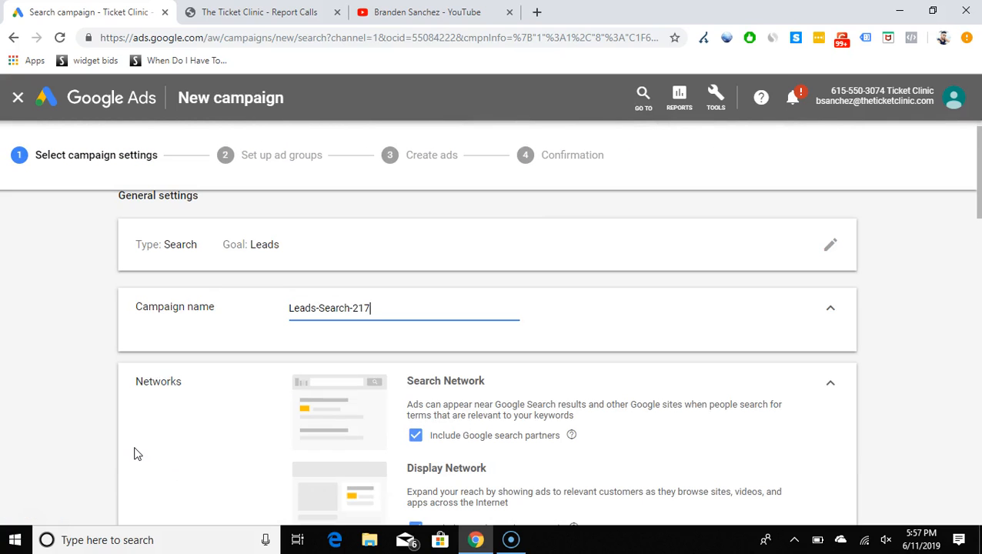
# Replace the default campaign name with "[Leads] - YouTube Test"
pyautogui.click(569, 303)
pyautogui.click(976, 184)
pyautogui.click(406, 306)
pyautogui.doubleClick(397, 310)
pyautogui.press('BackSpace')
pyautogui.press('BackSpace')
pyautogui.press('BackSpace')
pyautogui.press('BackSpace')
pyautogui.press('BackSpace')
pyautogui.press('BackSpace')
pyautogui.press('BackSpace')
pyautogui.press('BackSpace')
pyautogui.press('BackSpace')
pyautogui.press('BackSpace')
pyautogui.press('BackSpace')
pyautogui.press('BackSpace')
pyautogui.press('BackSpace')
pyautogui.press('BackSpace')
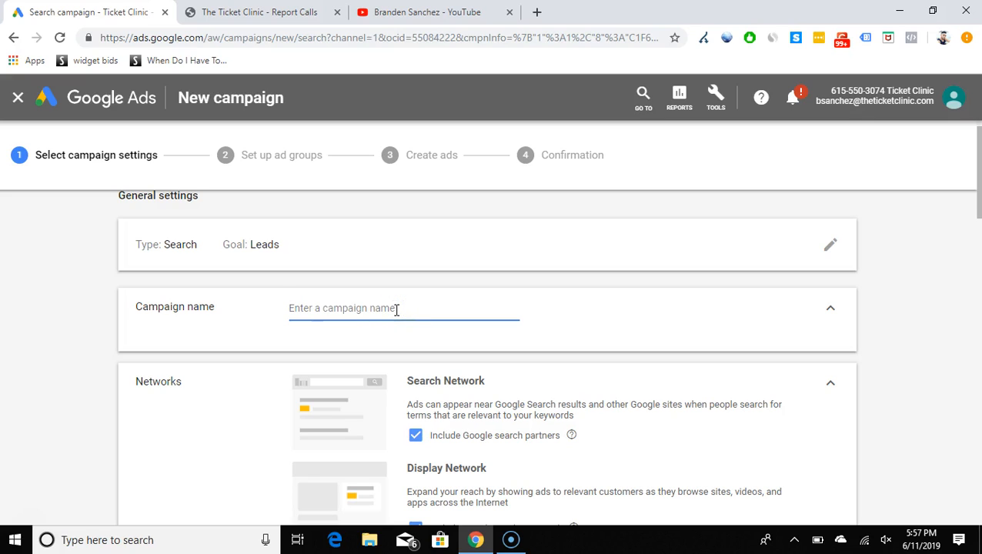
pyautogui.write('L')
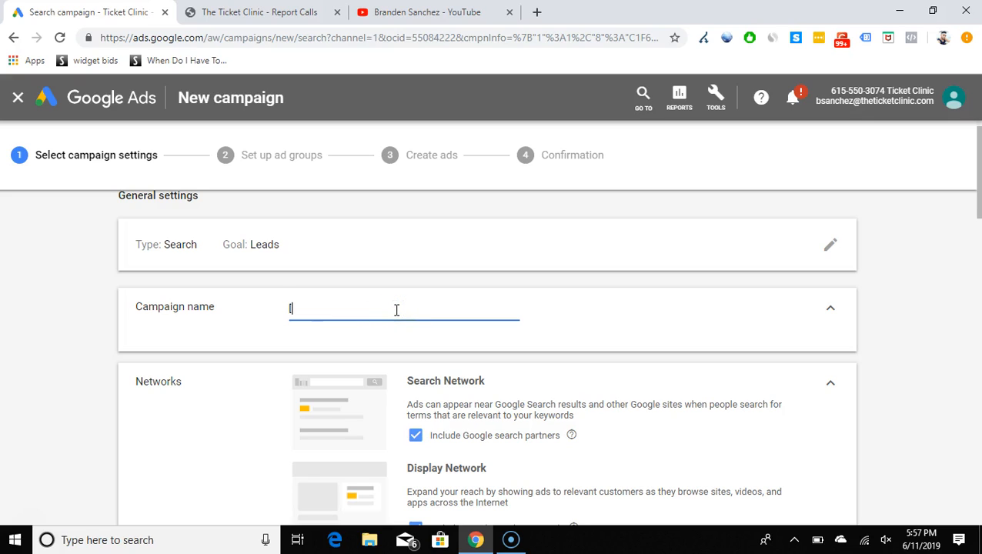
pyautogui.hotkey('ctrl', 'l')
pyautogui.click(397, 309)
pyautogui.write('Leads] - YouTube Test')
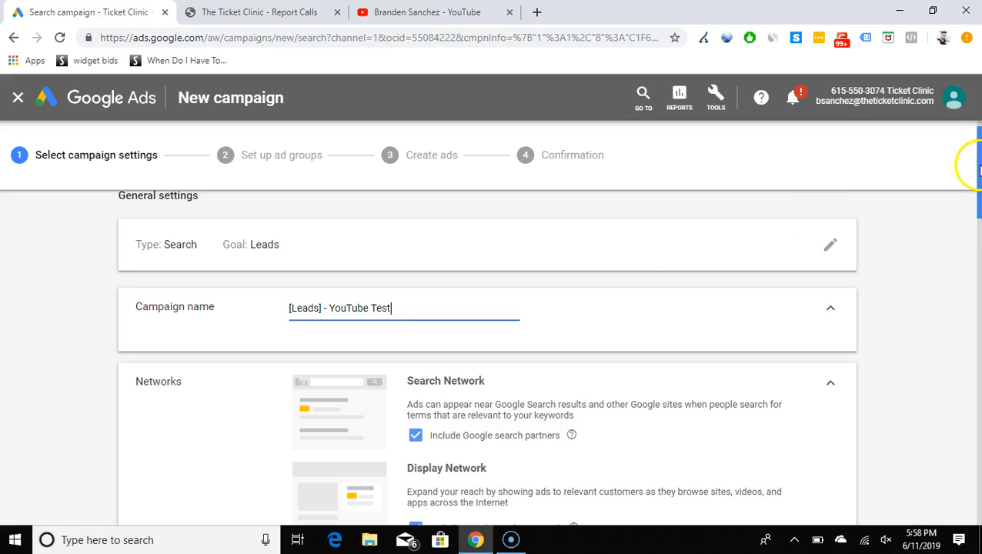
# Exclude the Google Display Network from the campaign's networks
pyautogui.scroll(-2, 979, 169)
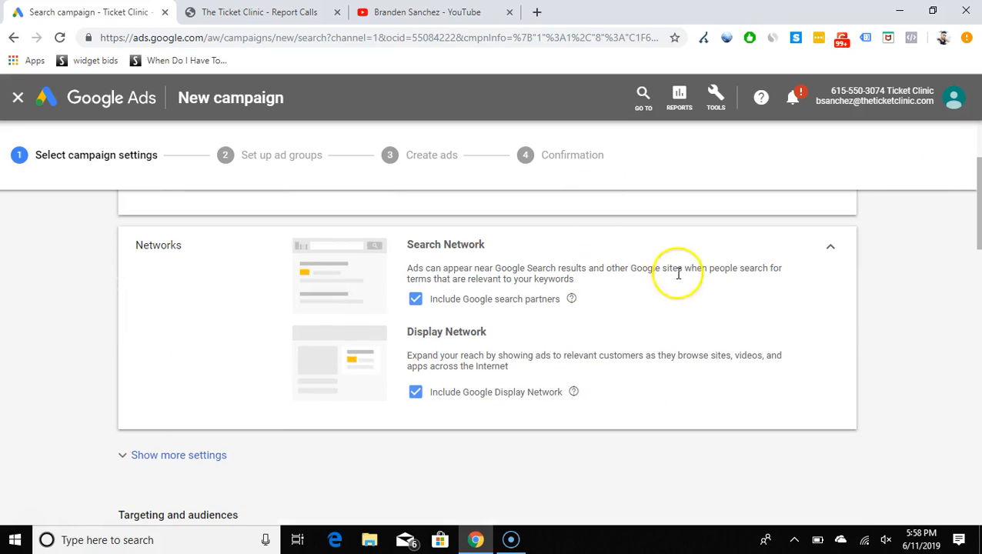
pyautogui.click(414, 394)
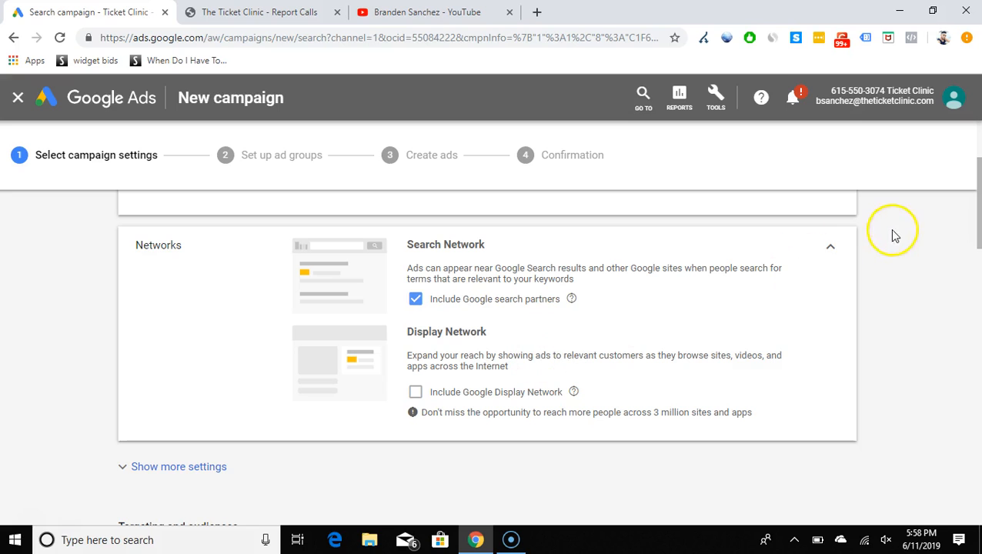
# Set the campaign's average daily budget to $50
pyautogui.moveTo(973, 173); pyautogui.dragTo(978, 247)
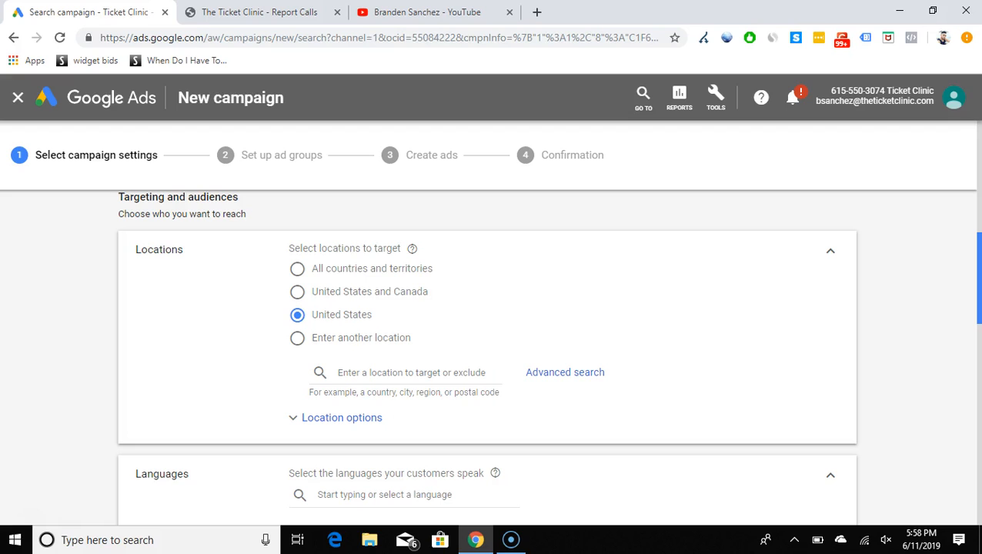
pyautogui.moveTo(977, 247); pyautogui.dragTo(978, 249)
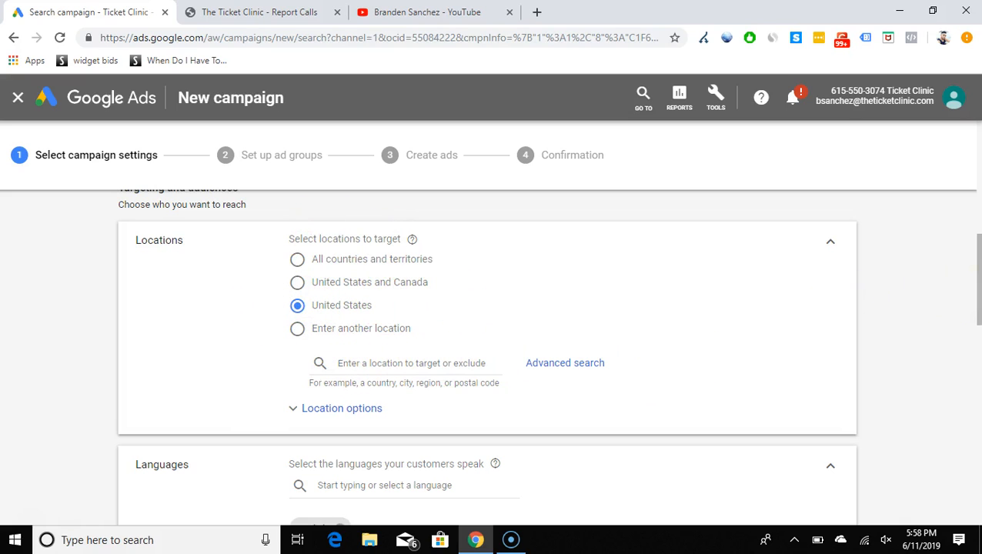
pyautogui.moveTo(966, 272); pyautogui.dragTo(979, 356)
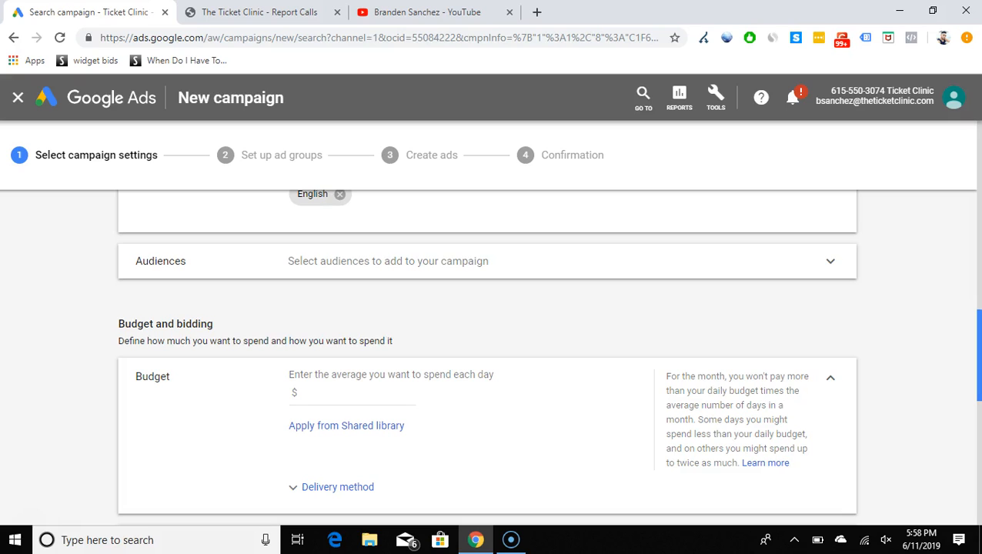
pyautogui.moveTo(979, 355); pyautogui.dragTo(978, 360)
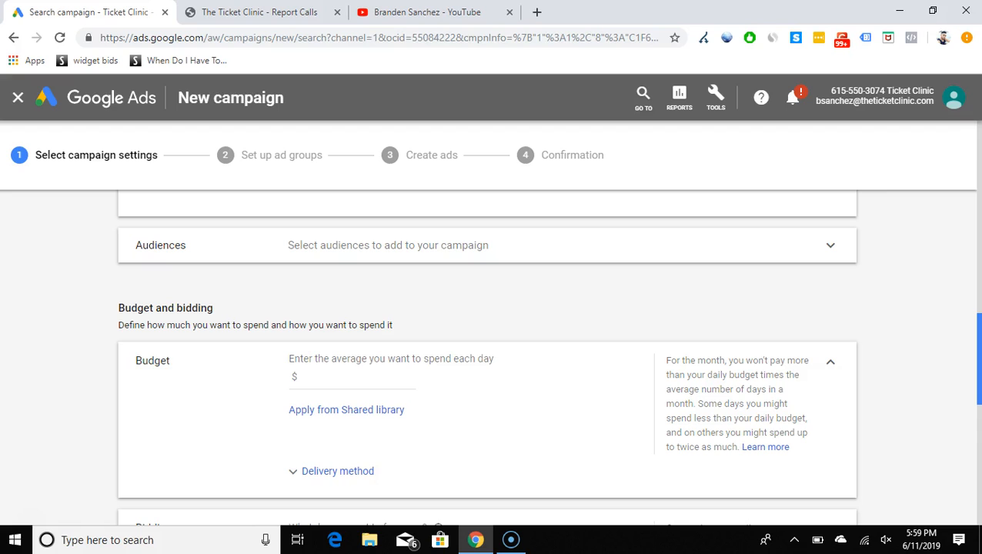
pyautogui.scroll(-1, 487, 354)
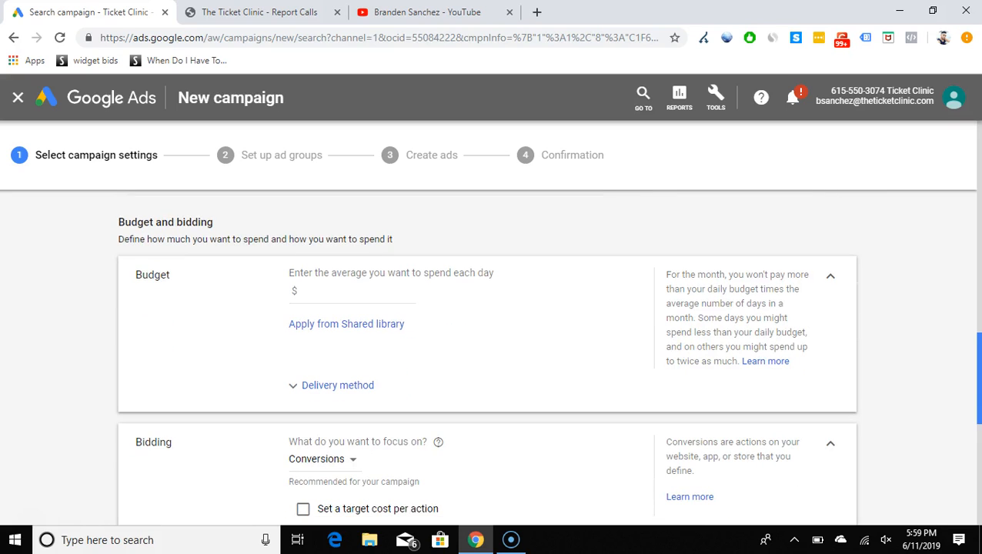
pyautogui.click(364, 294)
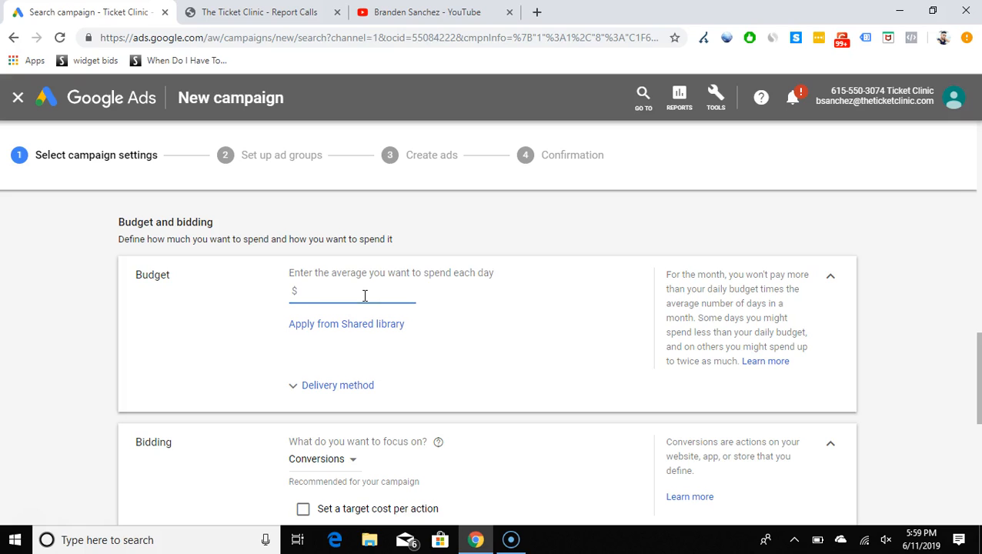
pyautogui.write('50')
pyautogui.click(373, 310)
# Select the bid strategy directly as Manual CPC and turn off the Enhanced CPC option
pyautogui.moveTo(971, 350); pyautogui.dragTo(975, 389)
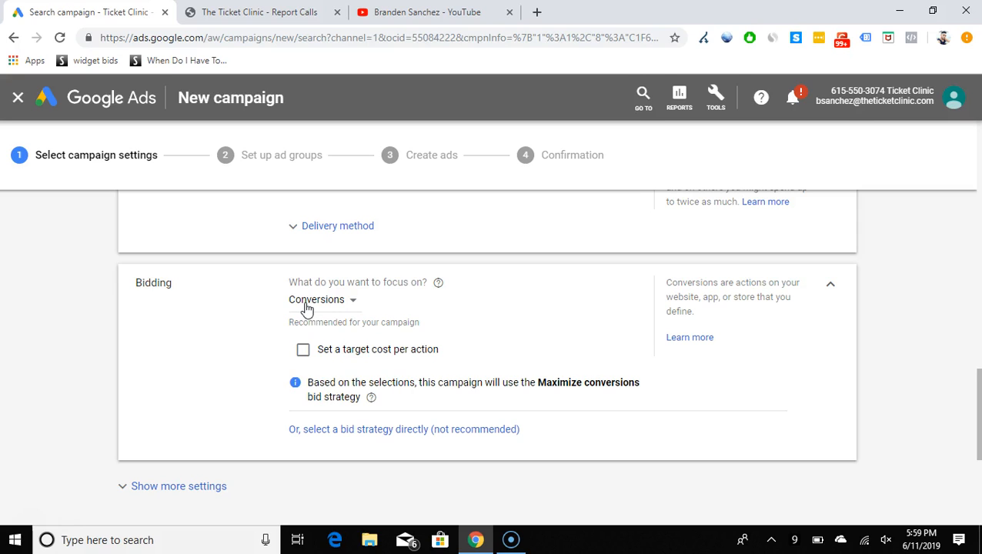
pyautogui.click(305, 308)
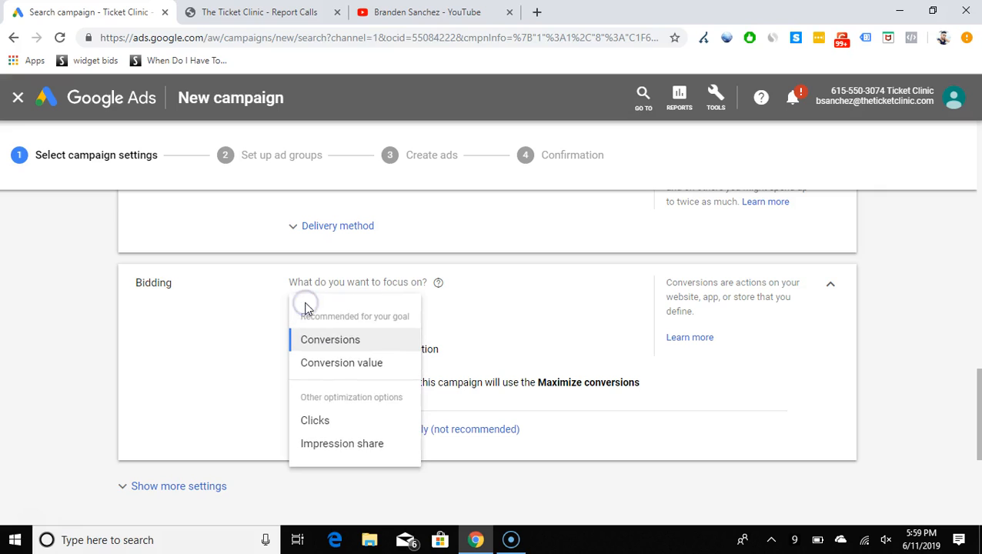
pyautogui.click(366, 422)
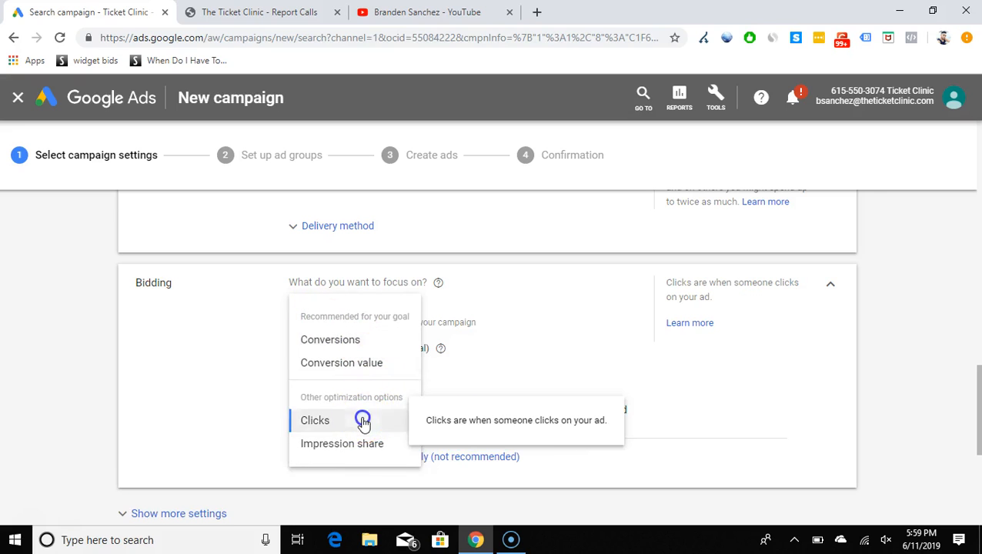
pyautogui.click(404, 458)
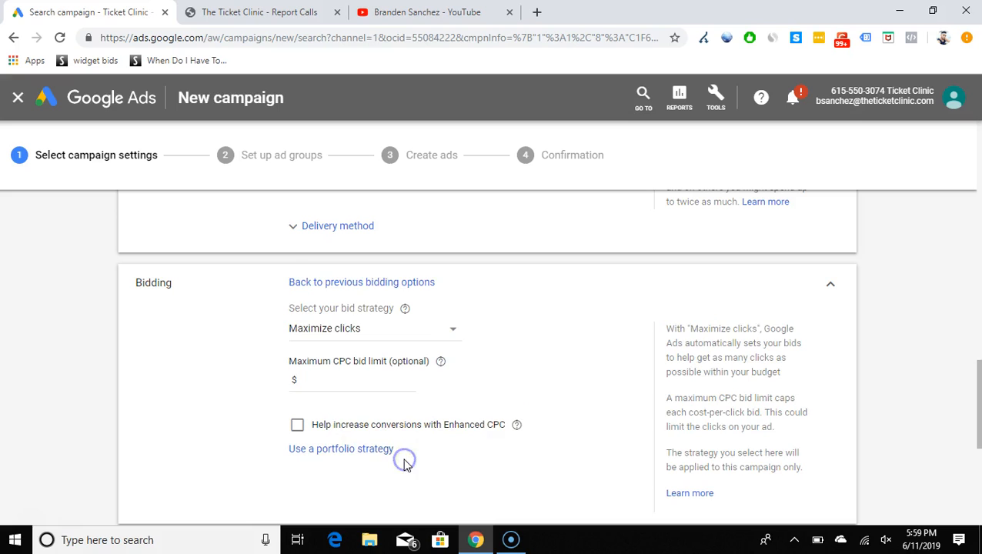
pyautogui.click(353, 329)
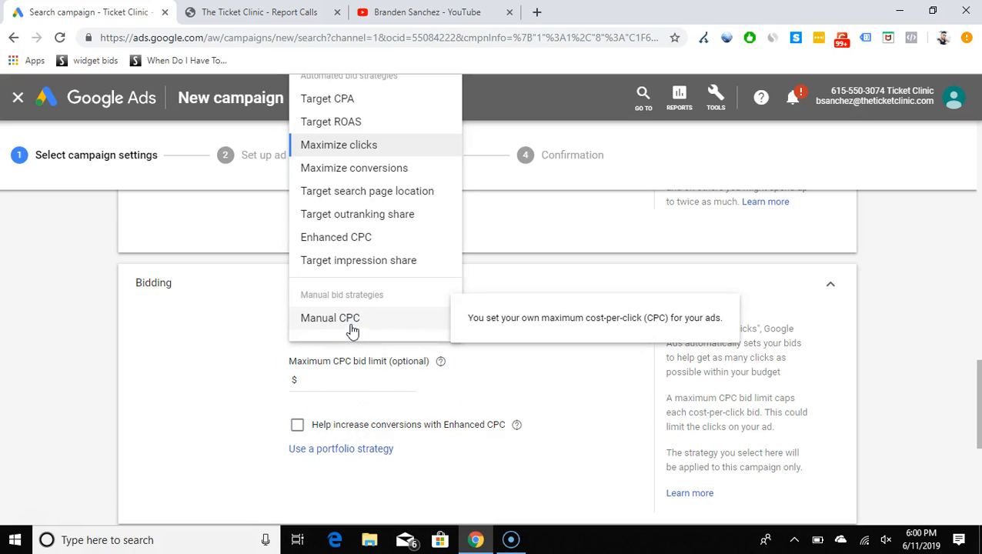
pyautogui.click(352, 331)
pyautogui.click(303, 369)
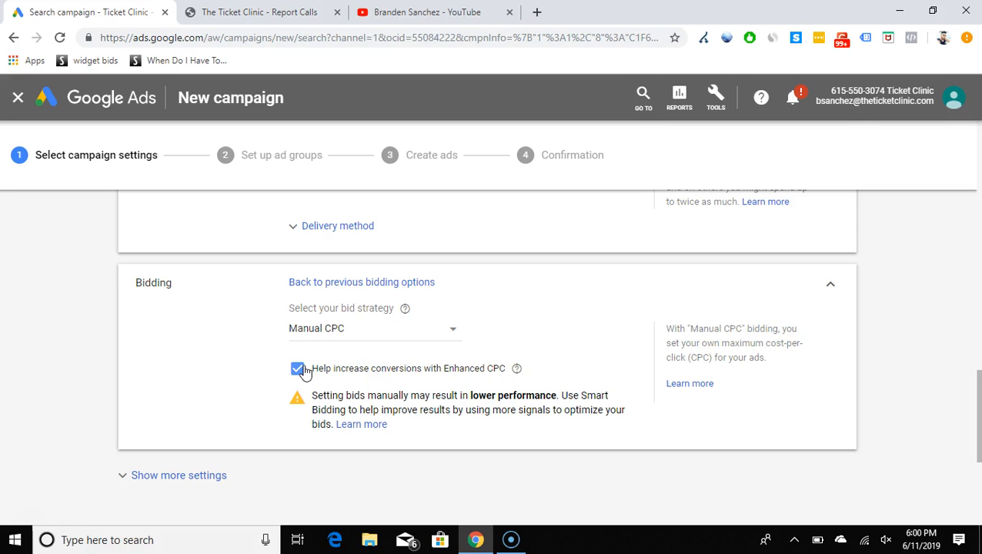
pyautogui.click(297, 368)
# Expand the additional campaign settings and review the Ad schedule and Ad rotation options
pyautogui.moveTo(977, 387); pyautogui.dragTo(968, 405)
pyautogui.click(200, 410)
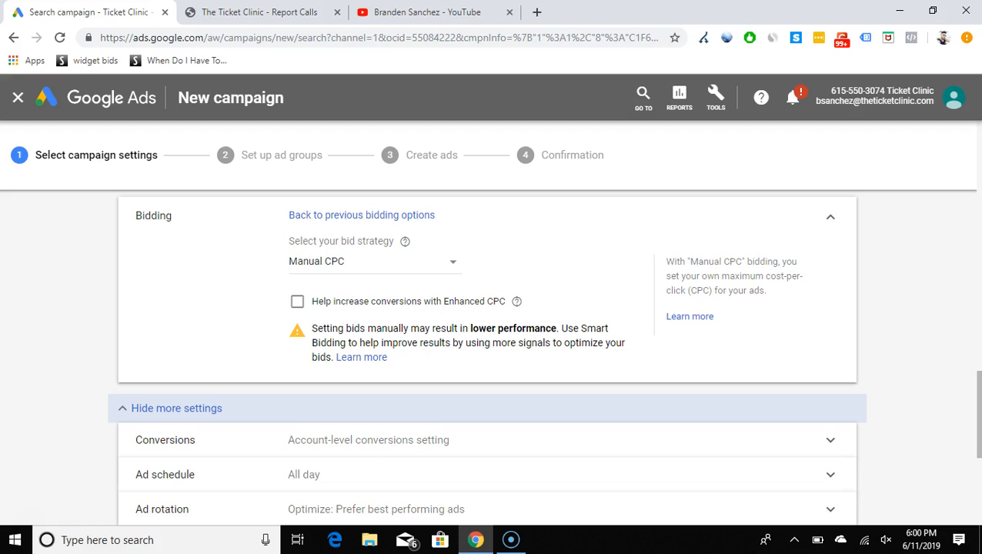
pyautogui.moveTo(971, 390); pyautogui.dragTo(976, 413)
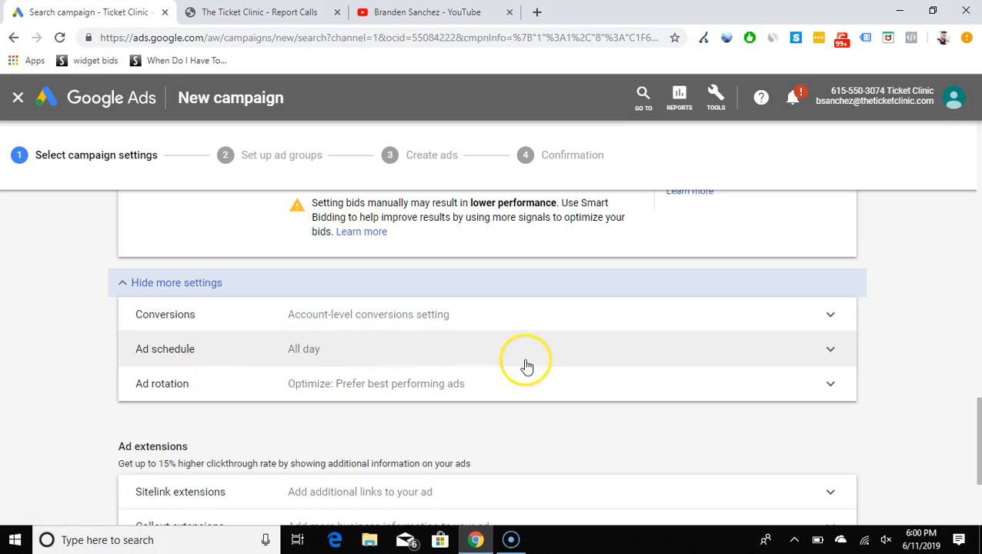
pyautogui.click(803, 353)
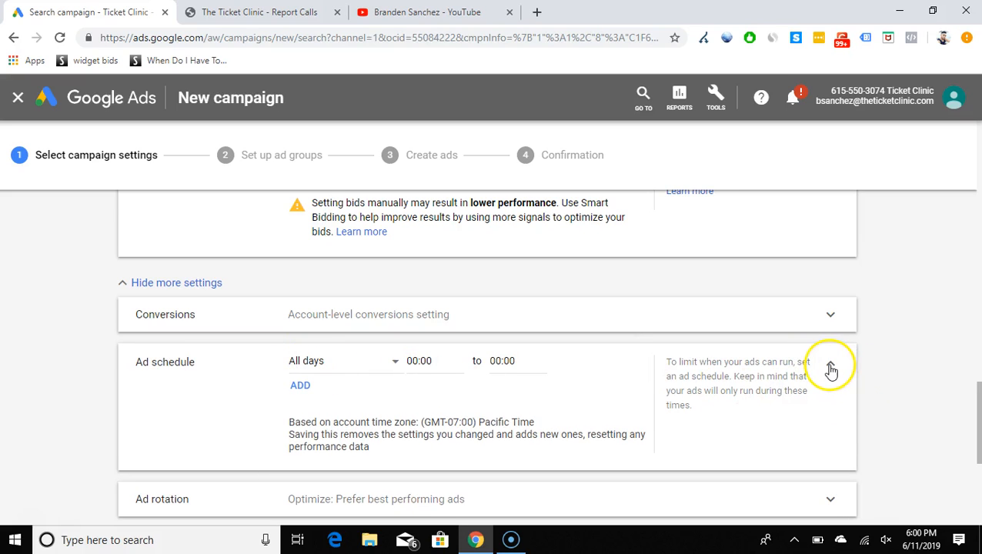
pyautogui.click(830, 368)
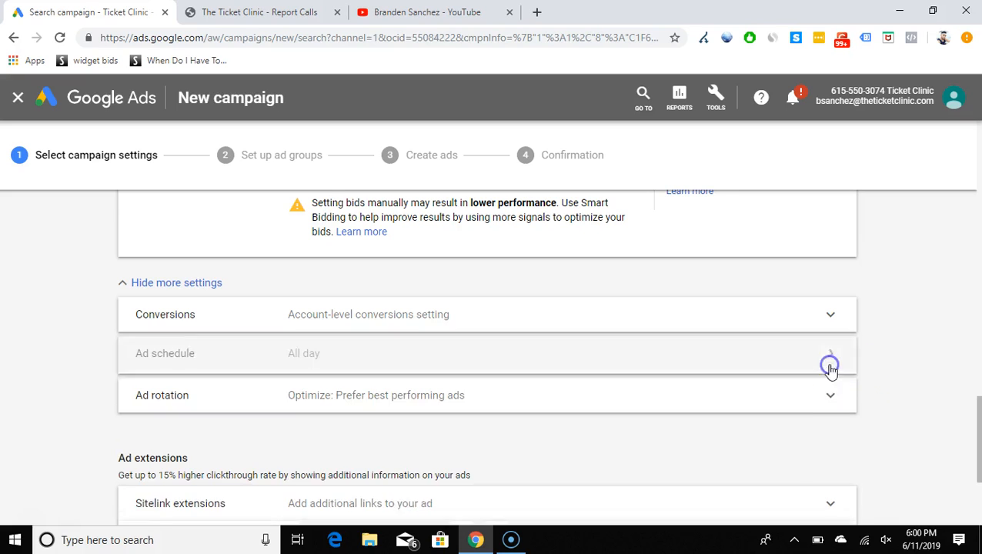
pyautogui.click(765, 391)
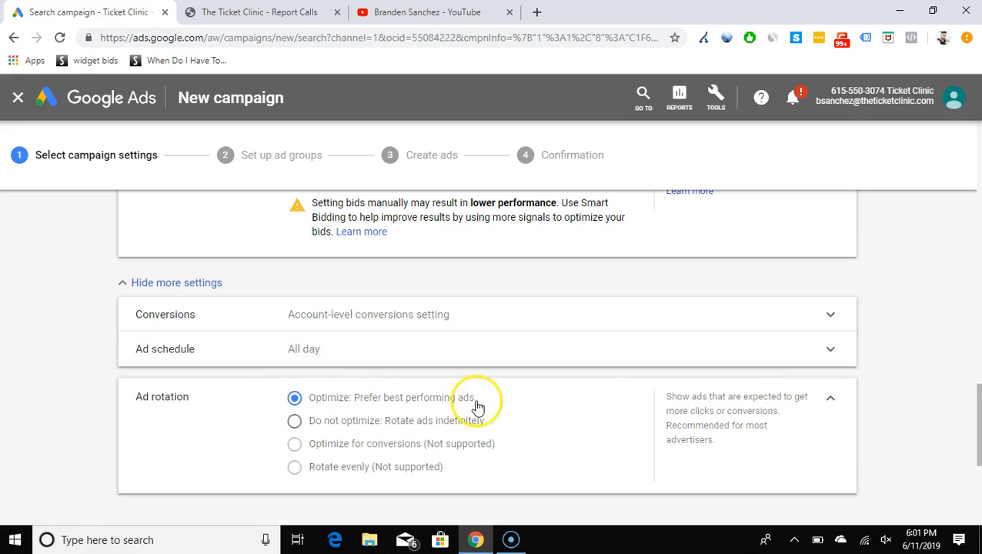
pyautogui.click(829, 404)
# Open the sitelink extensions under Ad extensions and look through the existing sitelinks
pyautogui.click(978, 428)
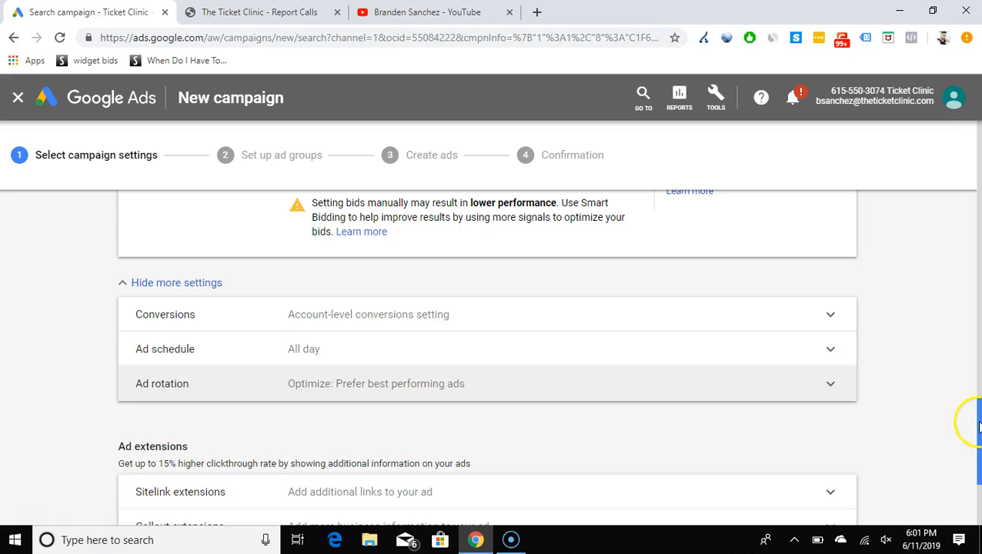
pyautogui.moveTo(979, 428); pyautogui.dragTo(979, 448)
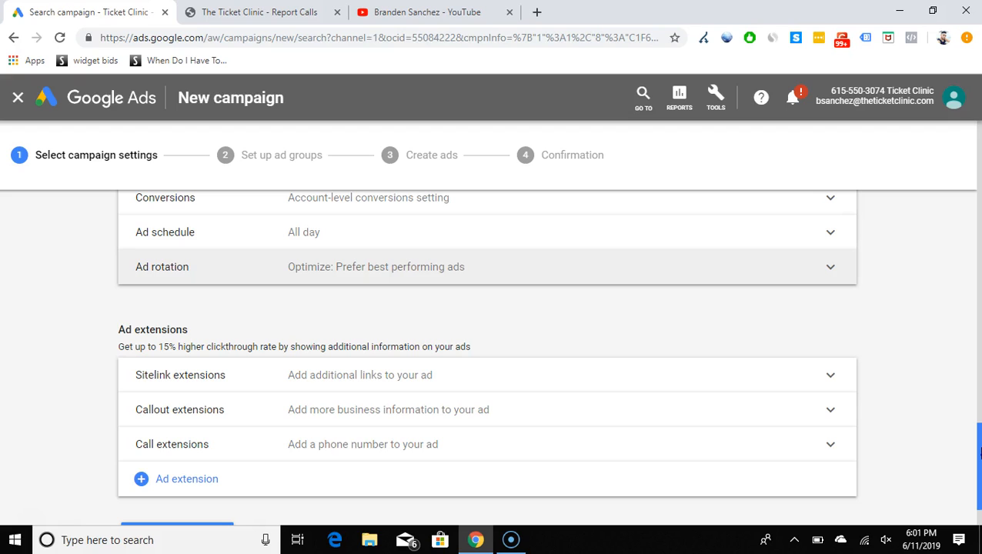
pyautogui.moveTo(981, 454); pyautogui.dragTo(980, 471)
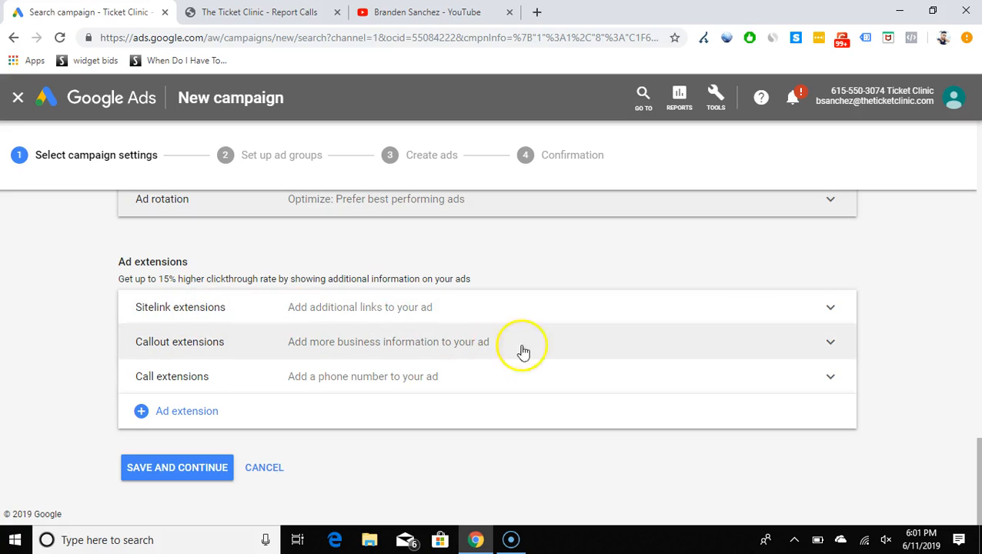
pyautogui.click(830, 310)
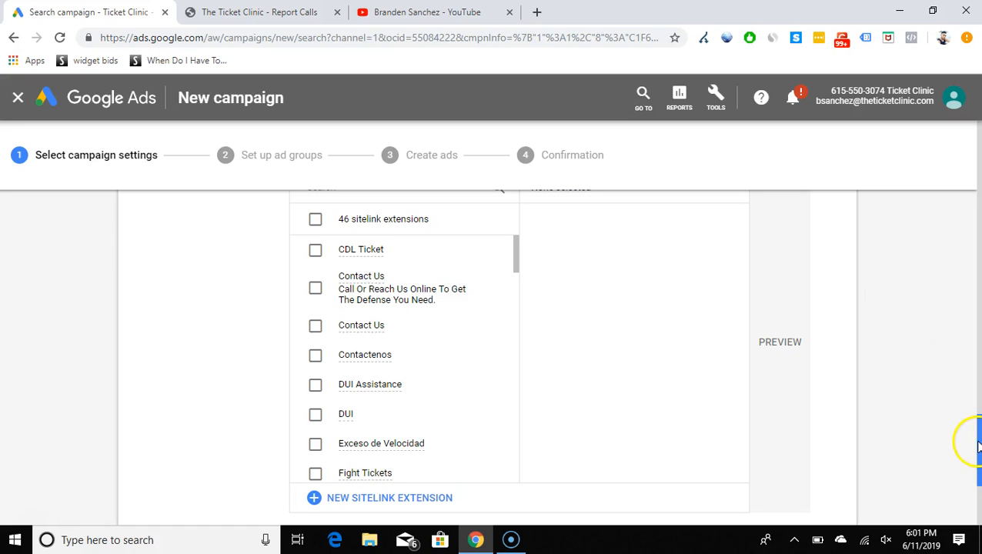
pyautogui.moveTo(978, 443)
pyautogui.mouseDown()
pyautogui.moveTo(978, 415)
pyautogui.moveTo(978, 437)
pyautogui.mouseUp()
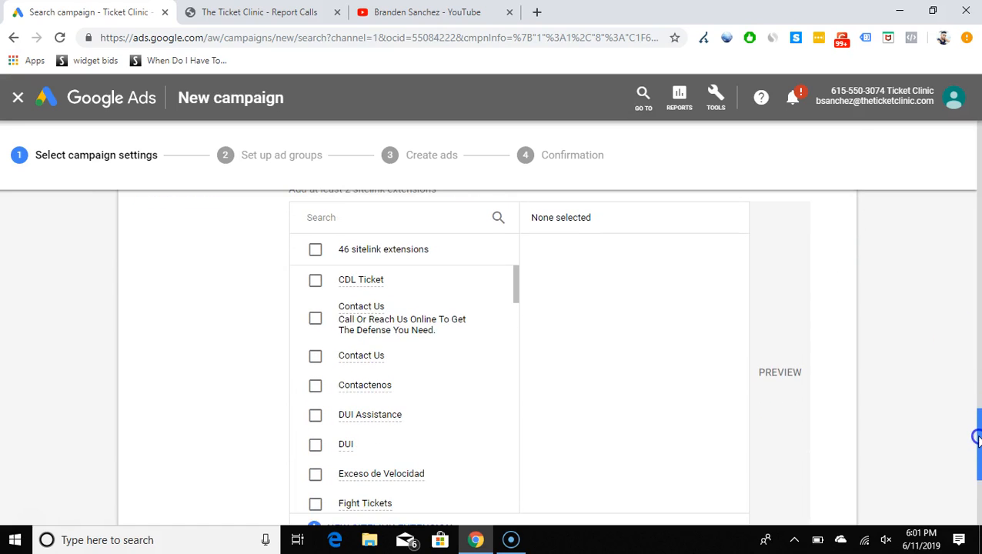
pyautogui.moveTo(978, 441); pyautogui.dragTo(979, 445)
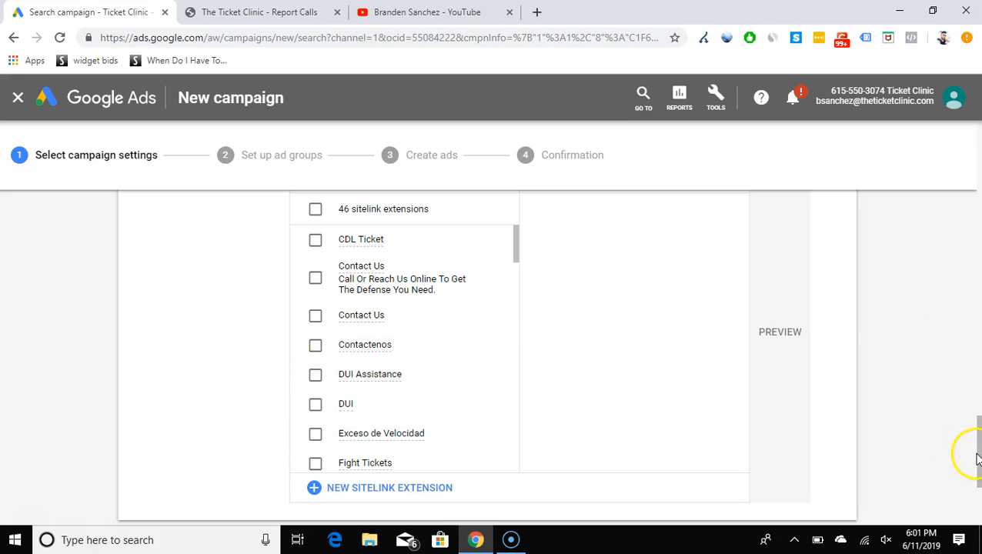
pyautogui.moveTo(977, 453)
pyautogui.mouseDown()
pyautogui.moveTo(974, 427)
pyautogui.moveTo(974, 449)
pyautogui.moveTo(974, 440)
pyautogui.mouseUp()
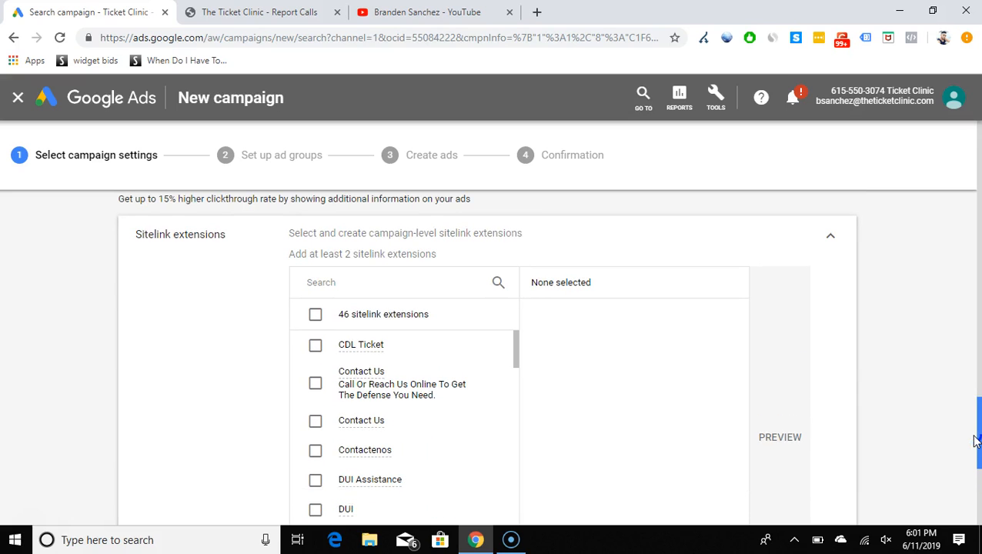
pyautogui.scroll(-4, 974, 439)
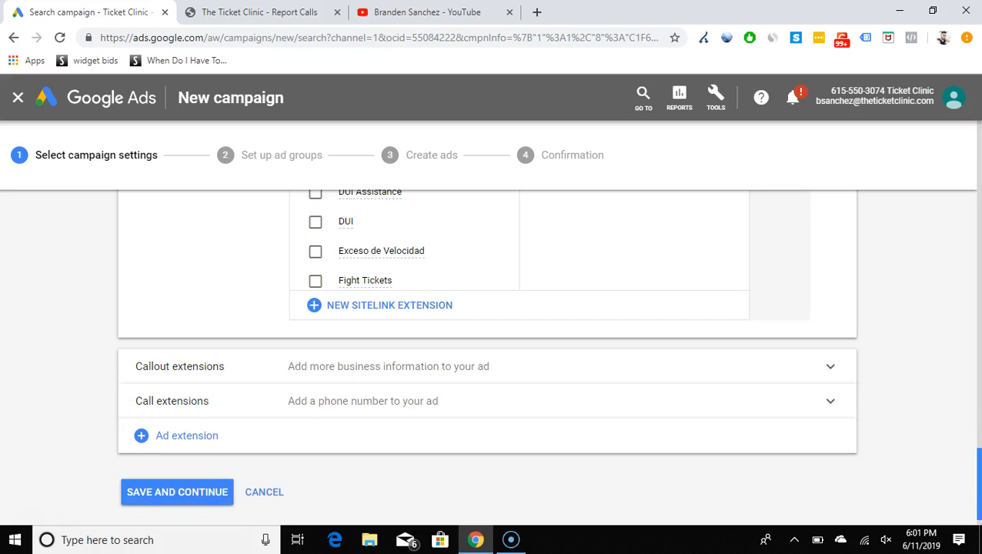
# Look through the existing callout extensions and collapse the callout and sitelink sections
pyautogui.click(697, 376)
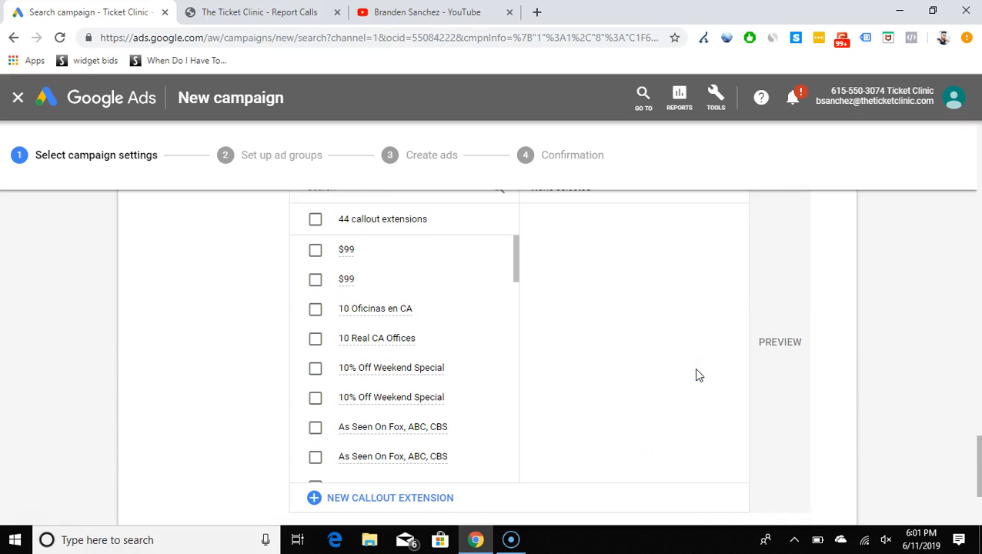
pyautogui.click(975, 467)
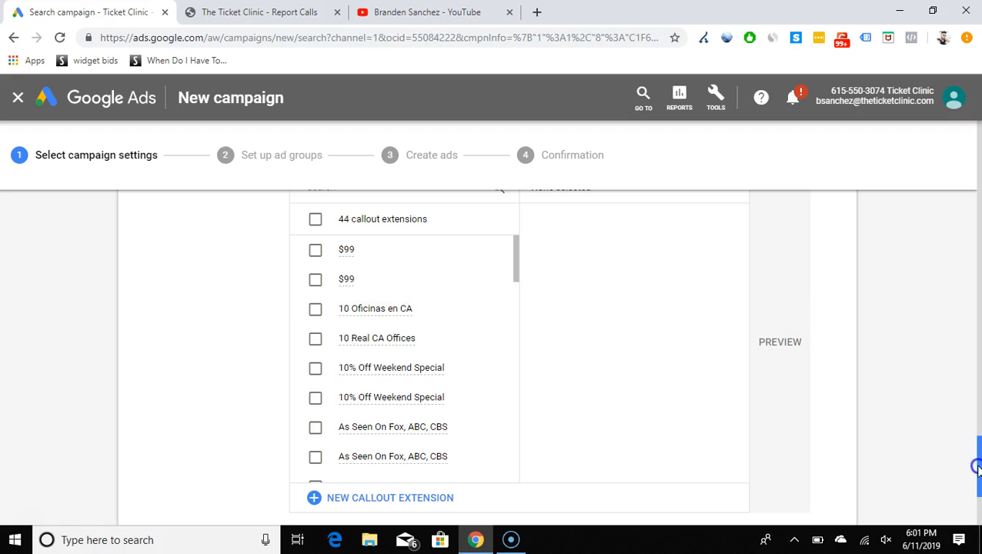
pyautogui.moveTo(975, 467); pyautogui.dragTo(975, 456)
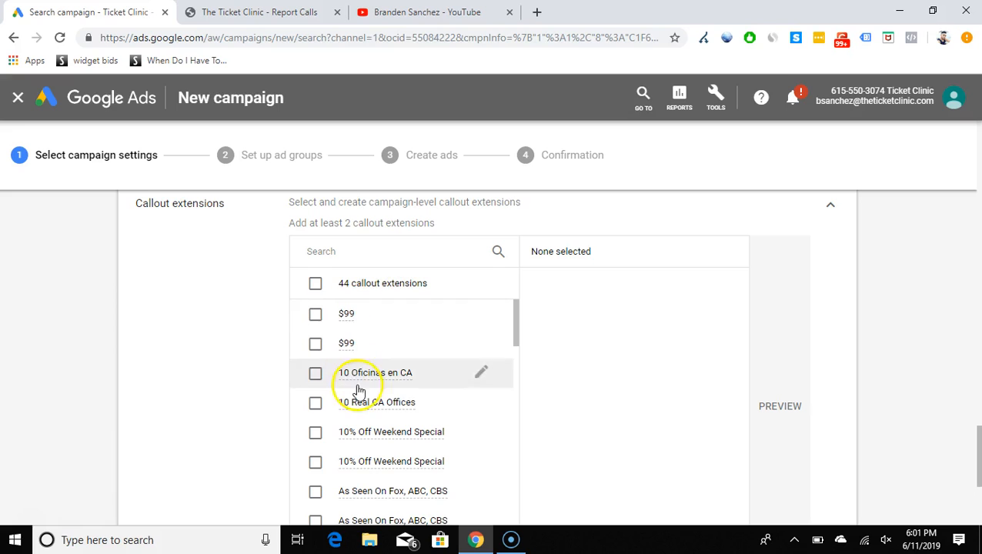
pyautogui.click(975, 451)
pyautogui.moveTo(975, 451); pyautogui.dragTo(976, 473)
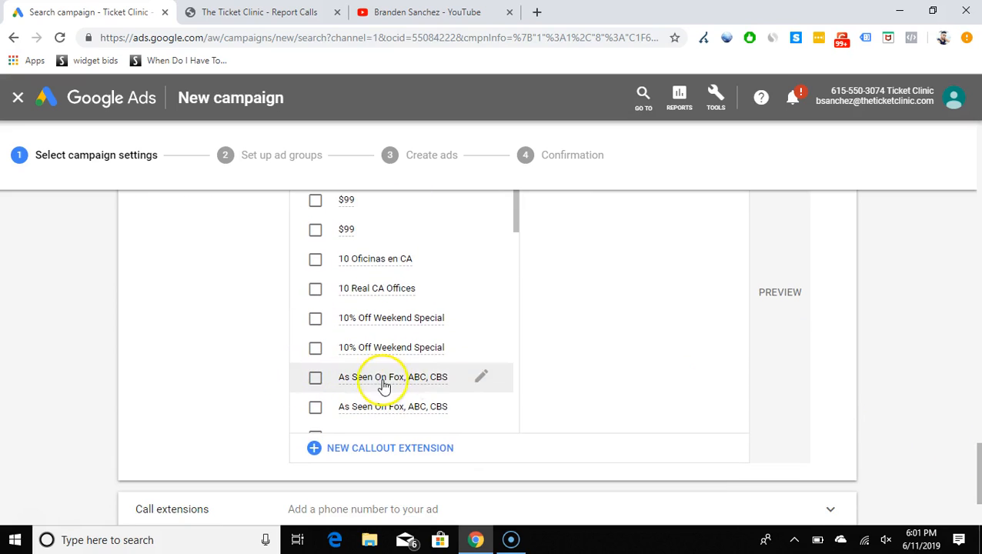
pyautogui.click(977, 471)
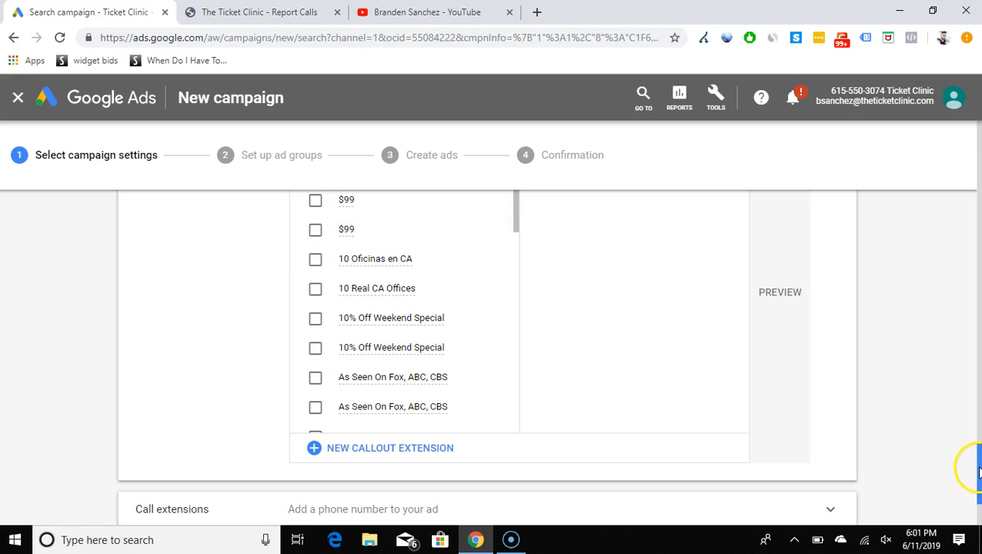
pyautogui.moveTo(976, 471); pyautogui.dragTo(975, 427)
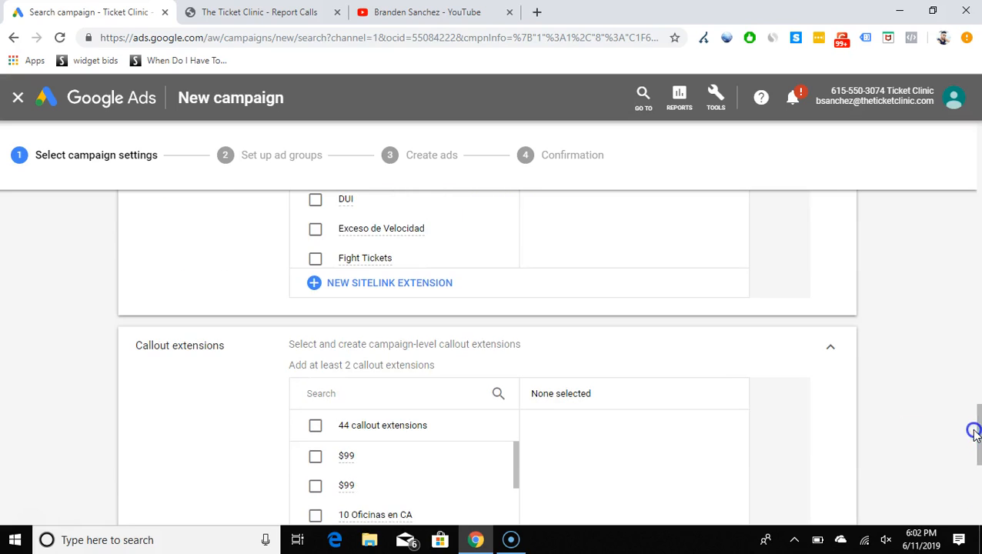
pyautogui.click(834, 357)
pyautogui.moveTo(974, 464); pyautogui.dragTo(975, 413)
pyautogui.click(829, 344)
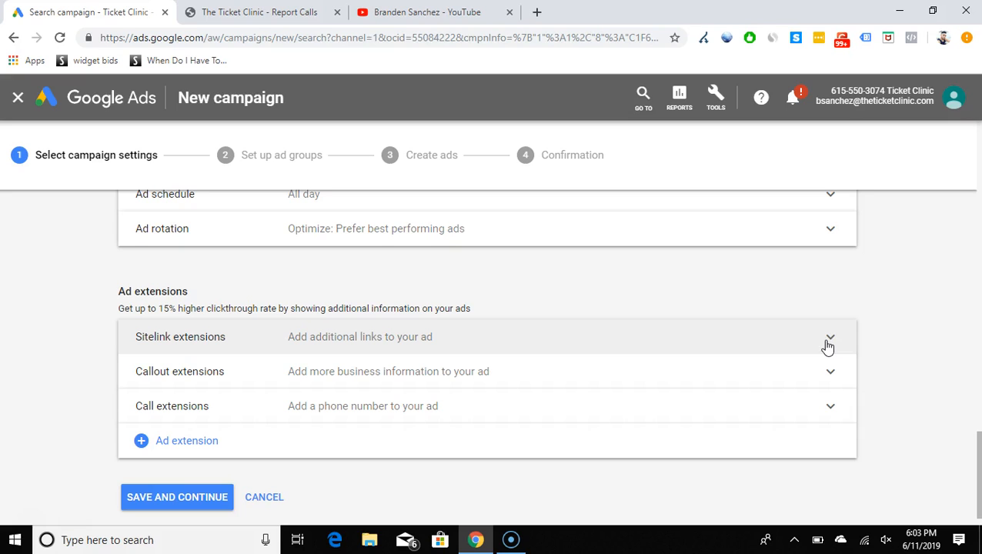
# Review the existing call extensions without selecting any, and save the campaign settings to continue to ad group setup
pyautogui.click(703, 413)
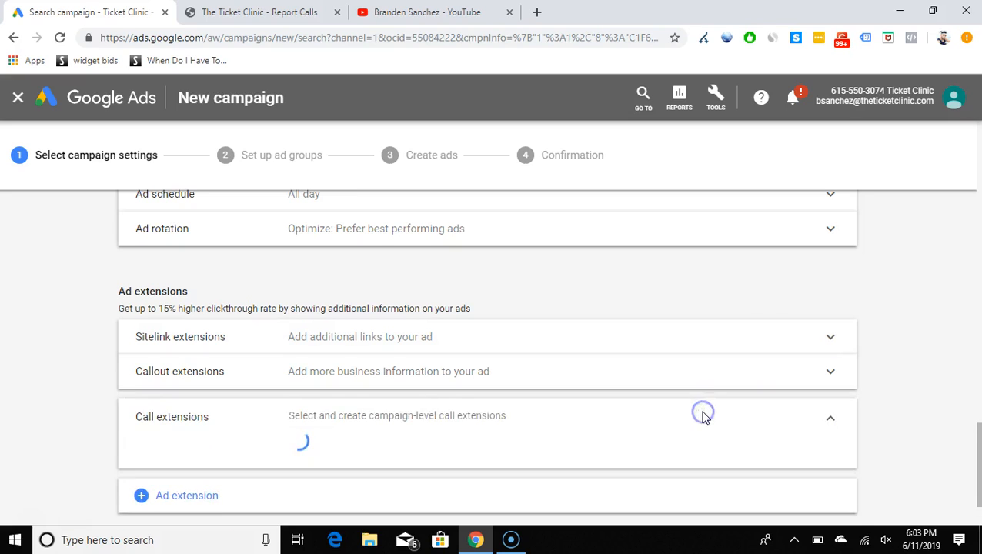
pyautogui.moveTo(976, 469)
pyautogui.mouseDown()
pyautogui.moveTo(977, 432)
pyautogui.moveTo(977, 477)
pyautogui.mouseUp()
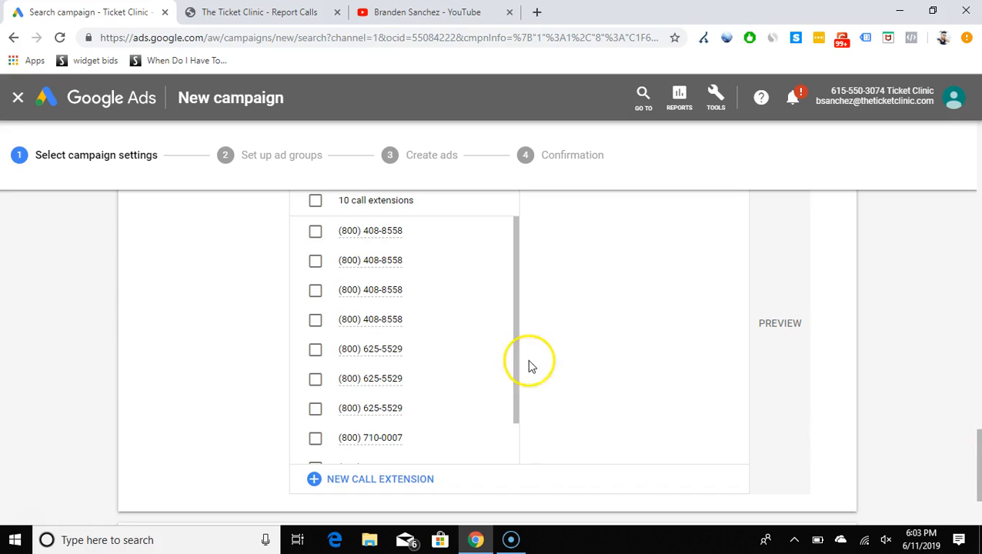
pyautogui.moveTo(976, 475); pyautogui.dragTo(975, 501)
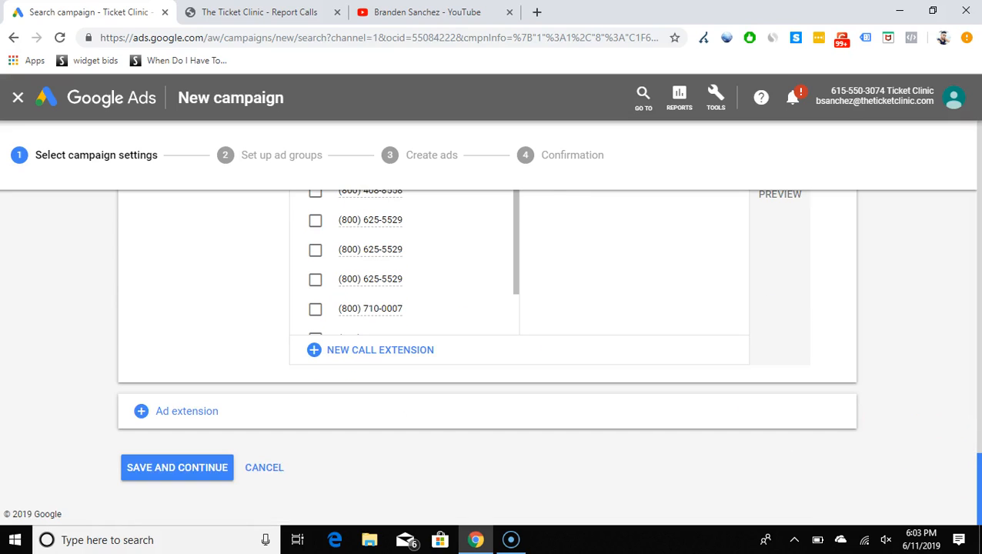
pyautogui.click(172, 469)
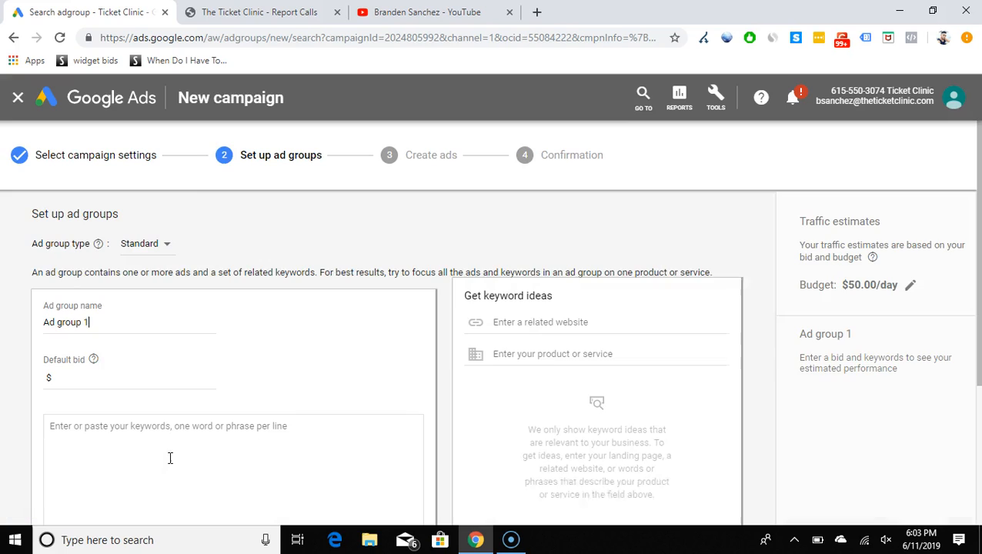
# Replace the default ad group name with "YouTube Test"
pyautogui.click(102, 324)
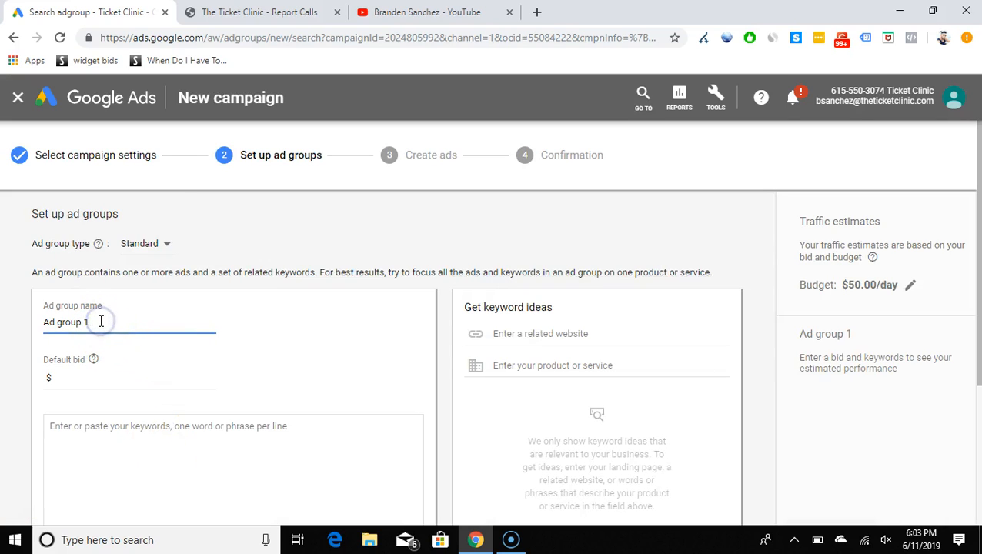
pyautogui.press('BackSpace')
pyautogui.press('BackSpace')
pyautogui.press('BackSpace')
pyautogui.press('BackSpace')
pyautogui.press('BackSpace')
pyautogui.press('BackSpace')
pyautogui.press('BackSpace')
pyautogui.press('BackSpace')
pyautogui.press('BackSpace')
pyautogui.write('YouTube Test')
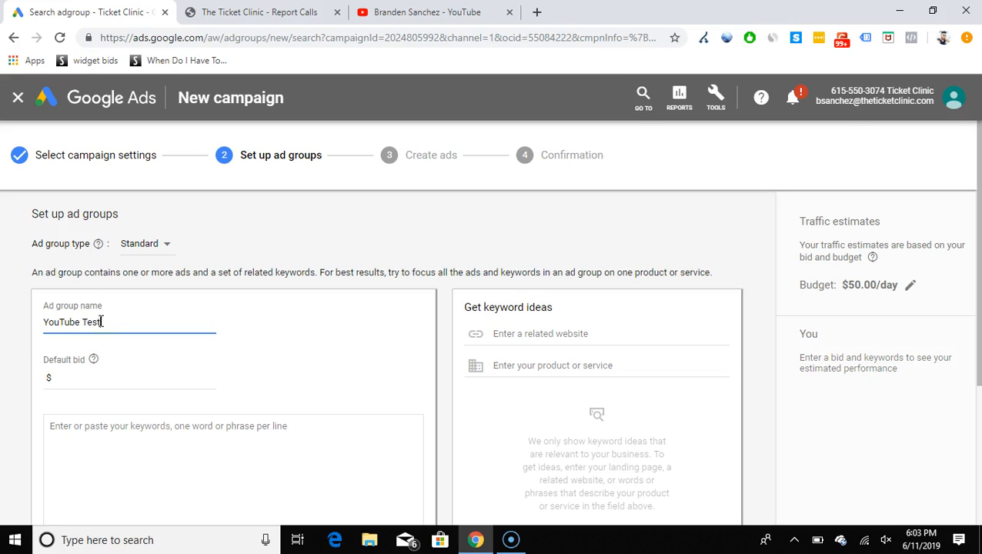
# Rename the ad group as "Traffic Tickets"
pyautogui.moveTo(977, 208); pyautogui.dragTo(977, 208)
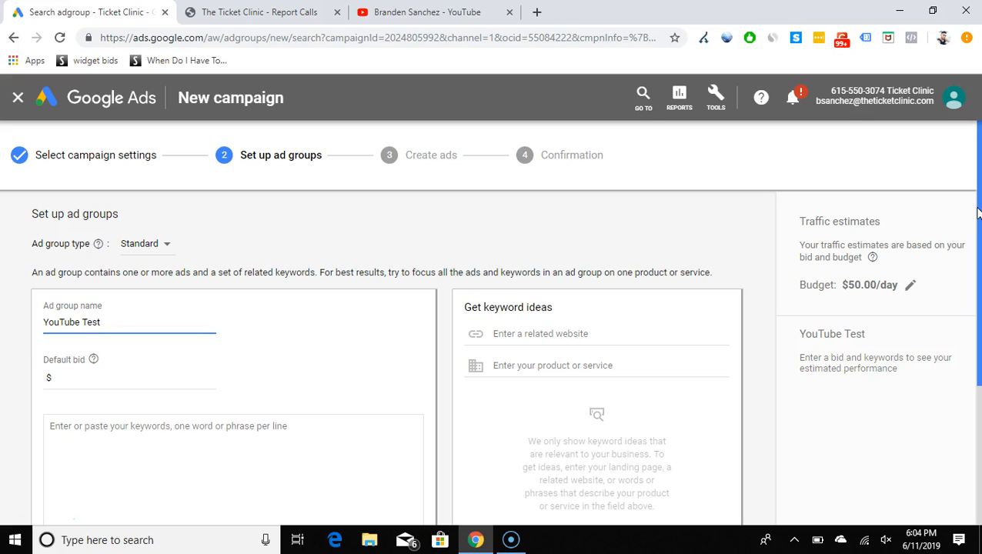
pyautogui.tripleClick(103, 322)
pyautogui.write('Traffic ')
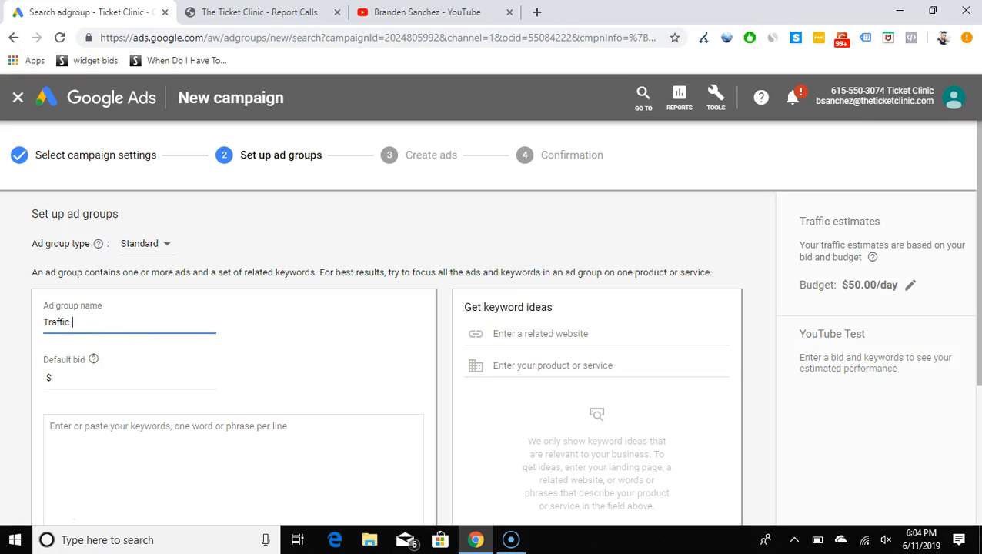
pyautogui.write('Tickets')
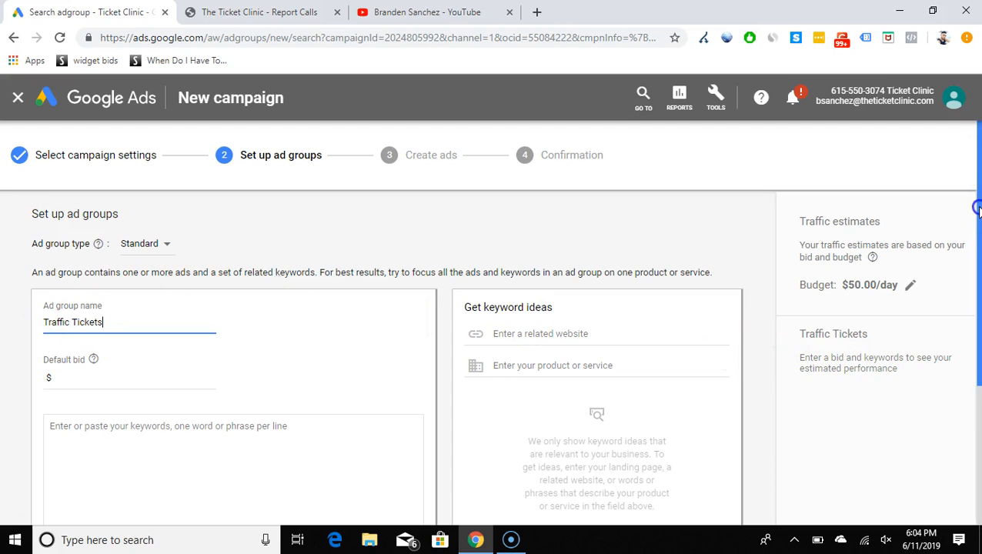
# Enter "traffic ticket" and "cheap traffic tickets" as the ad group's keywords, one per line
pyautogui.scroll(-1, 974, 207)
pyautogui.scroll(-1, 505, 331)
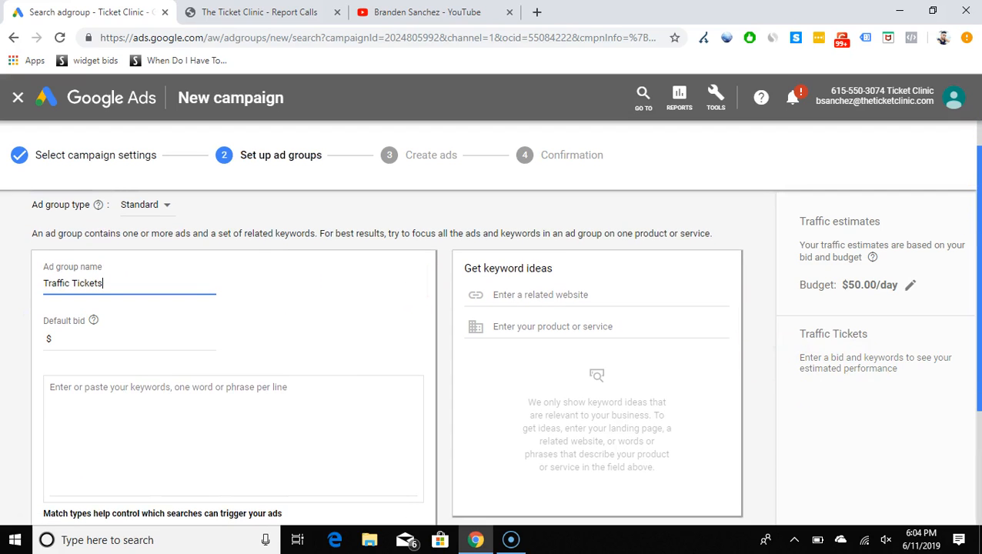
pyautogui.click(81, 400)
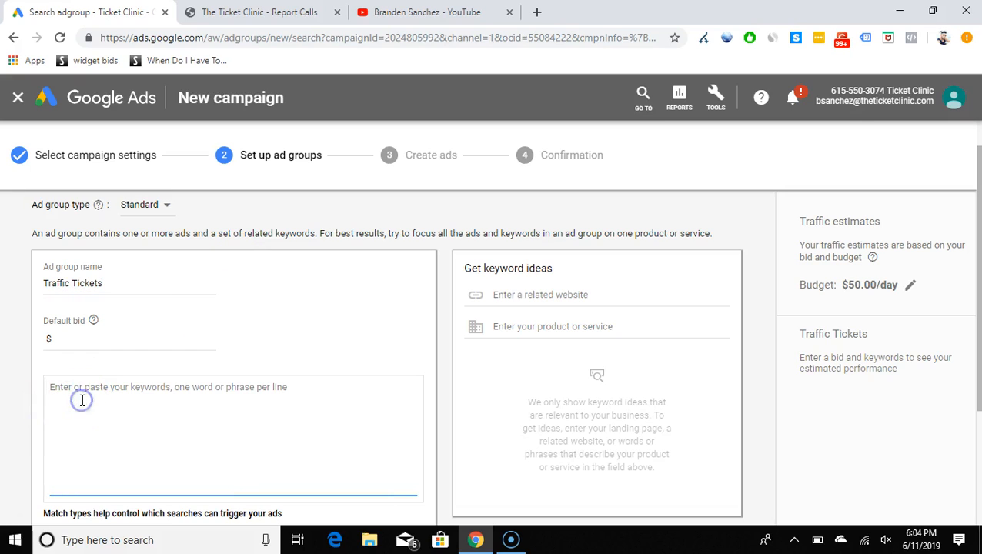
pyautogui.write('traffic ticket')
pyautogui.press('Return')
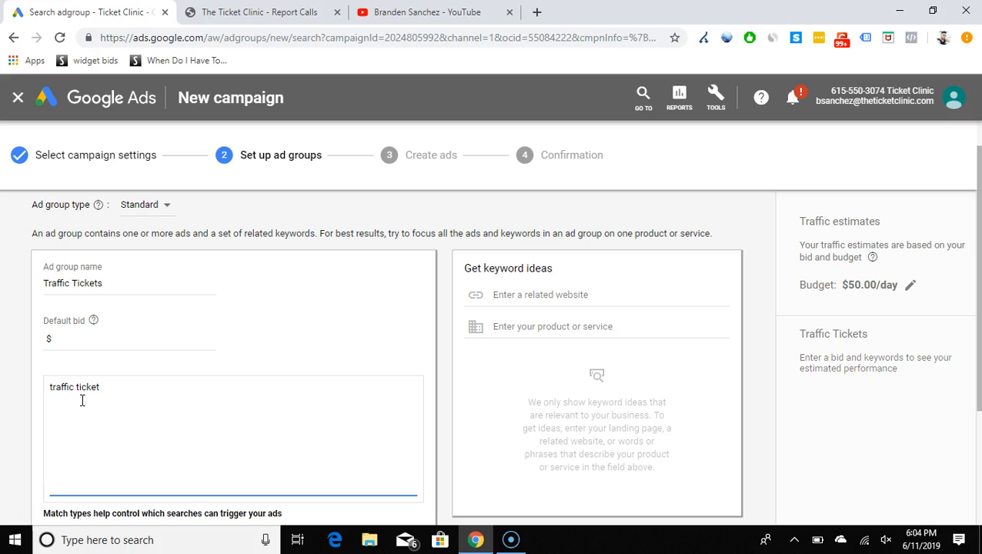
pyautogui.write('cheap traffic tickets')
pyautogui.press('Return')
pyautogui.moveTo(134, 400); pyautogui.dragTo(48, 403)
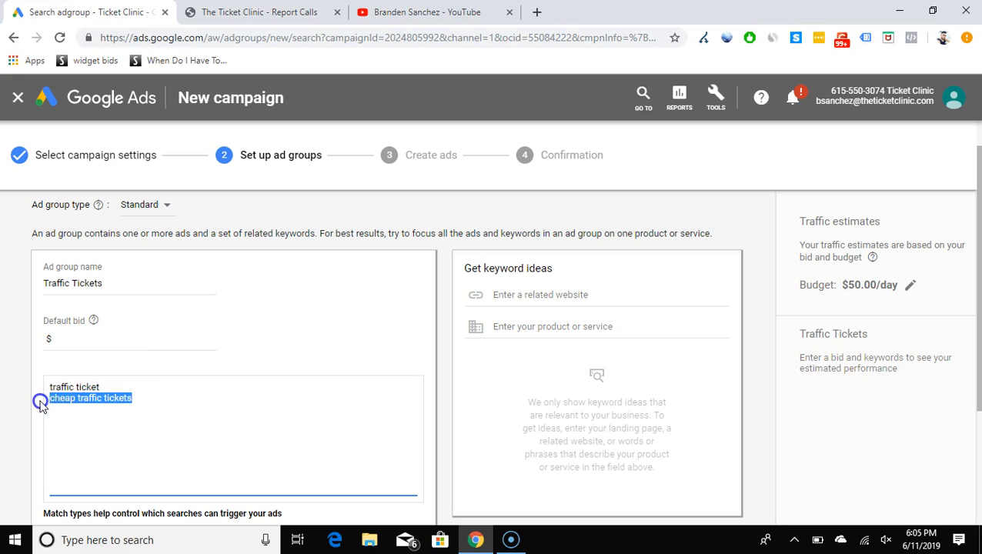
pyautogui.click(147, 401)
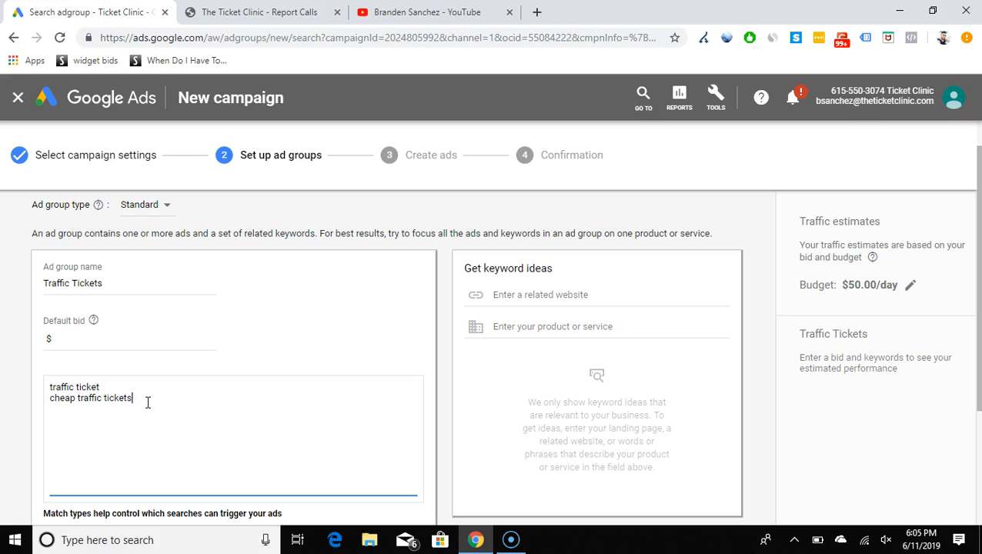
# Add the exact-match keyword "[traffic ticket]" on a new line below the two existing keywords
pyautogui.press('Return')
pyautogui.write('[')
pyautogui.write('ch')
pyautogui.write('ea p tr')
pyautogui.press('BackSpace')
pyautogui.press('BackSpace')
pyautogui.press('BackSpace')
pyautogui.press('BackSpace')
pyautogui.press('BackSpace')
pyautogui.press('BackSpace')
pyautogui.press('BackSpace')
pyautogui.press('BackSpace')
pyautogui.press('BackSpace')
pyautogui.write('traffic ticket]')
pyautogui.moveTo(113, 412); pyautogui.dragTo(53, 415)
pyautogui.click(53, 414)
pyautogui.moveTo(106, 413); pyautogui.dragTo(51, 410)
pyautogui.click(54, 409)
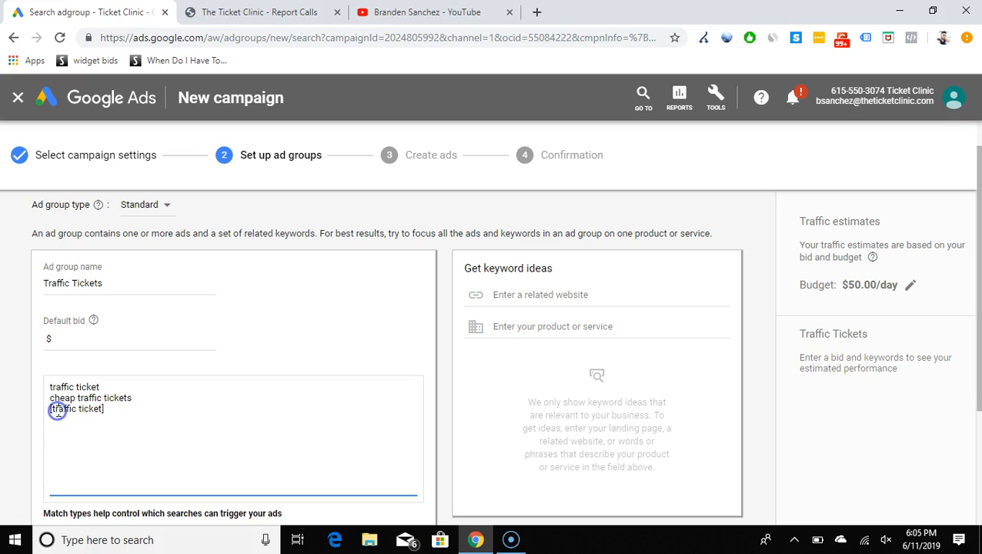
# Add the phrase-match keyword "traffic ticket" in quotation marks and the keyword "+traffic ticket" on new lines below "[traffic ticket]"
pyautogui.click(117, 407)
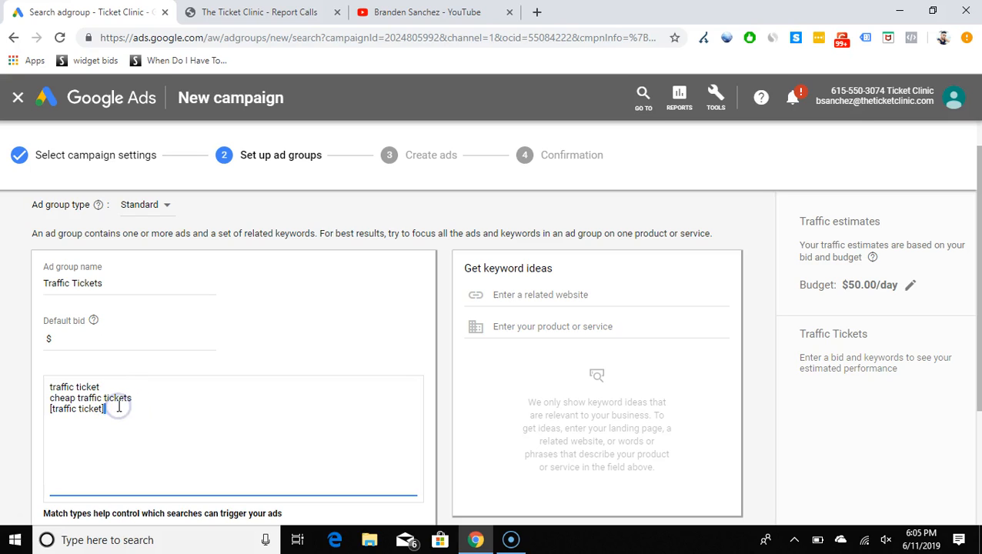
pyautogui.press('Return')
pyautogui.write('"traffic ticket"')
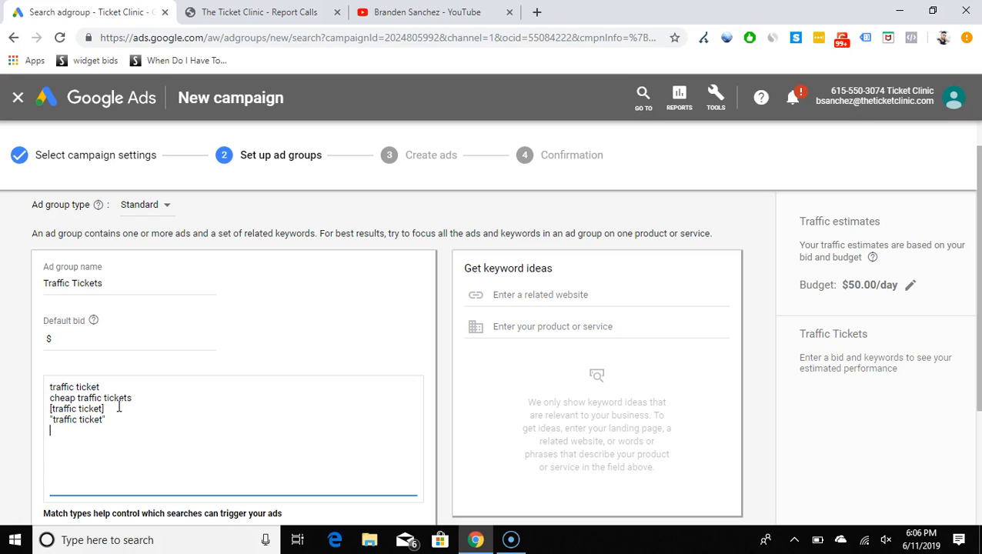
pyautogui.write('+traffic ticket')
# Examine the ad group's keyword lines one by one, comparing the plain, bracketed, quoted and plus-sign match formats
pyautogui.moveTo(133, 398); pyautogui.dragTo(49, 397)
pyautogui.click(109, 408)
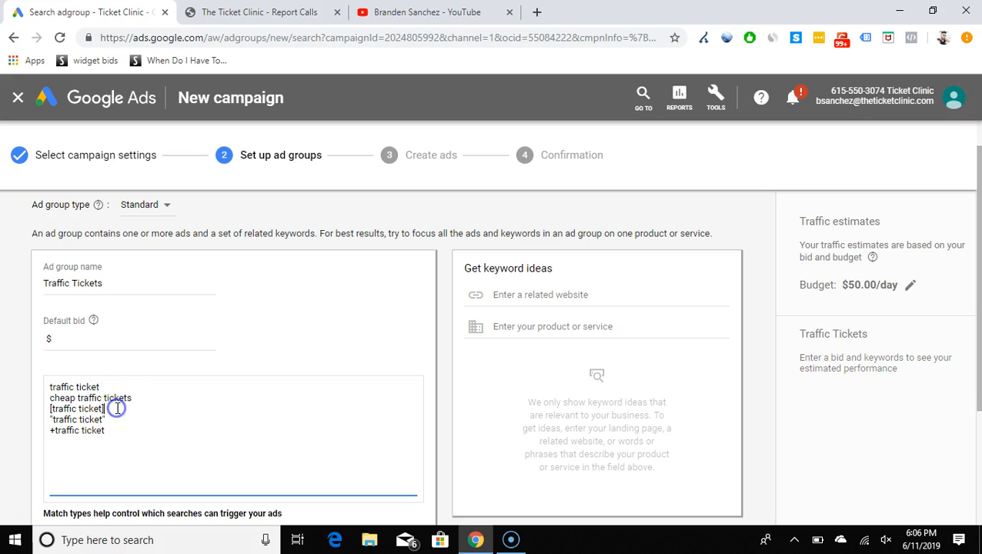
pyautogui.moveTo(112, 412); pyautogui.dragTo(46, 416)
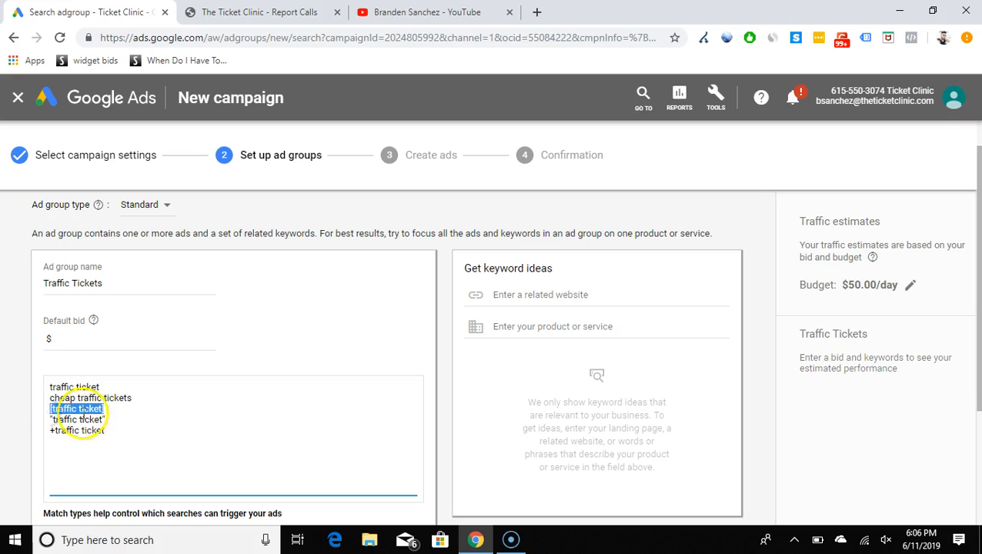
pyautogui.click(113, 421)
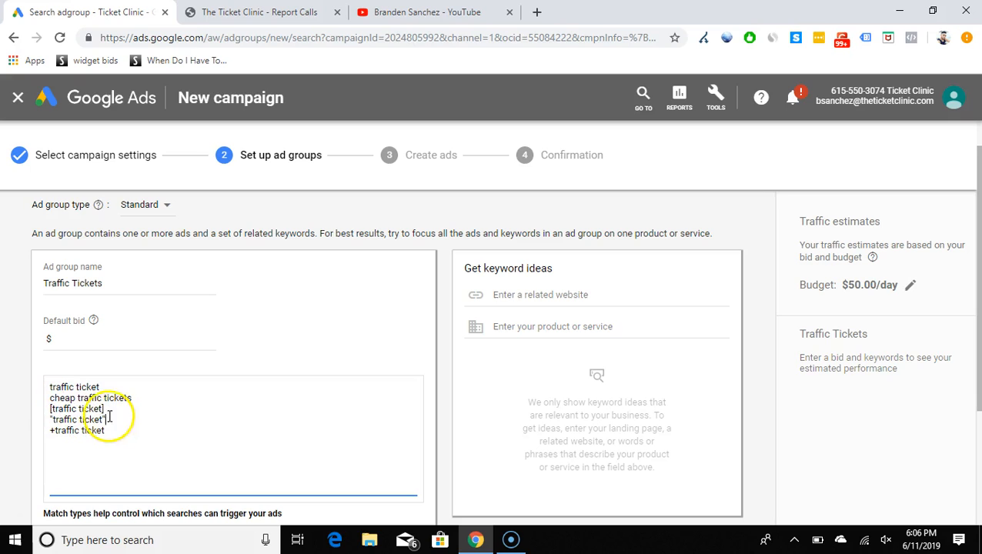
pyautogui.moveTo(114, 419); pyautogui.dragTo(49, 425)
pyautogui.click(109, 431)
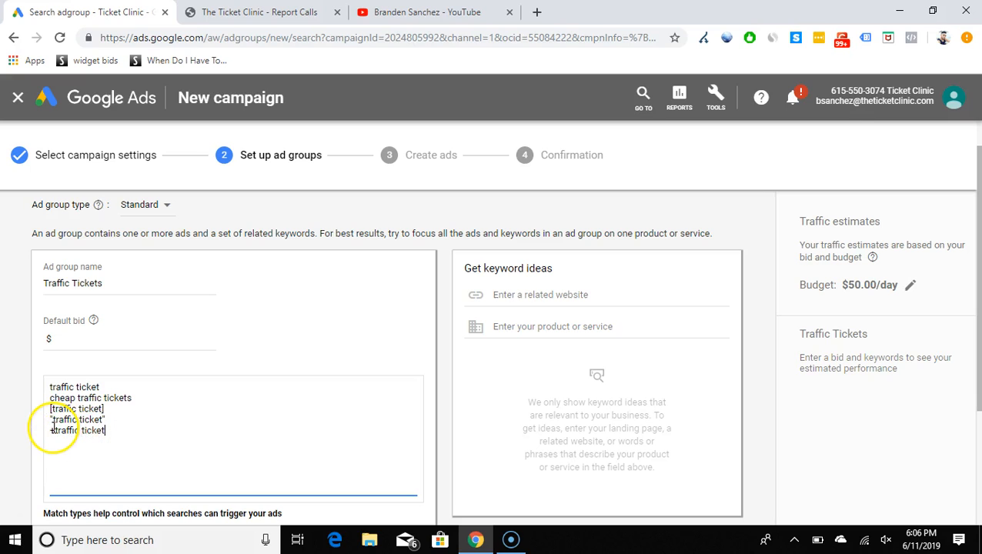
pyautogui.click(51, 429)
pyautogui.moveTo(51, 429); pyautogui.dragTo(114, 431)
pyautogui.click(114, 431)
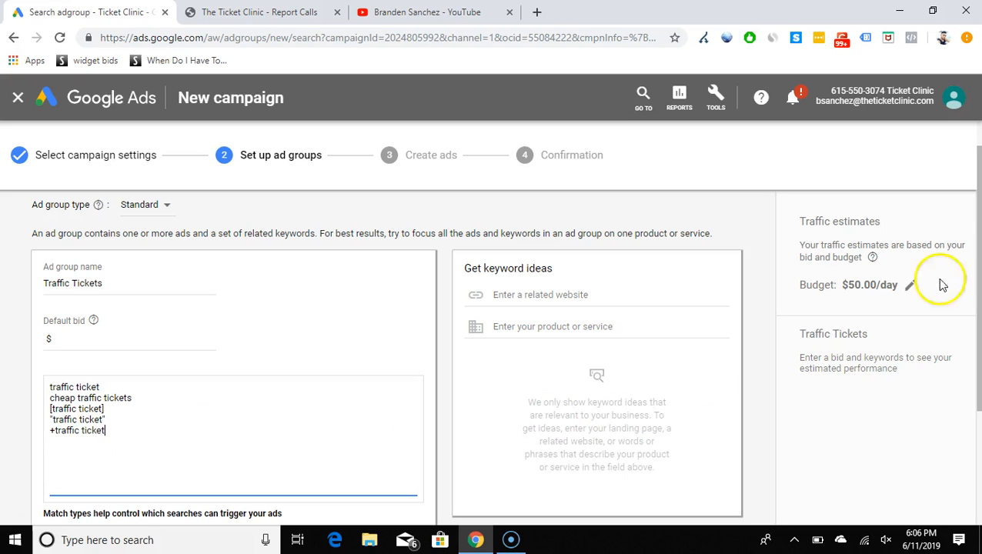
# Set the Traffic Tickets ad group's default bid to $2.00 and save the ad group to continue to ad creation
pyautogui.moveTo(979, 248); pyautogui.dragTo(978, 333)
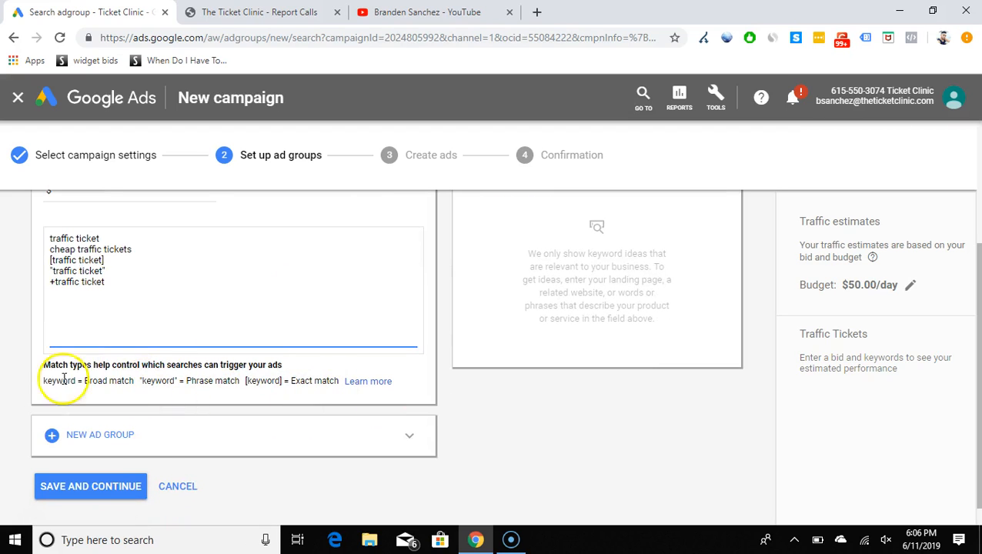
pyautogui.click(103, 491)
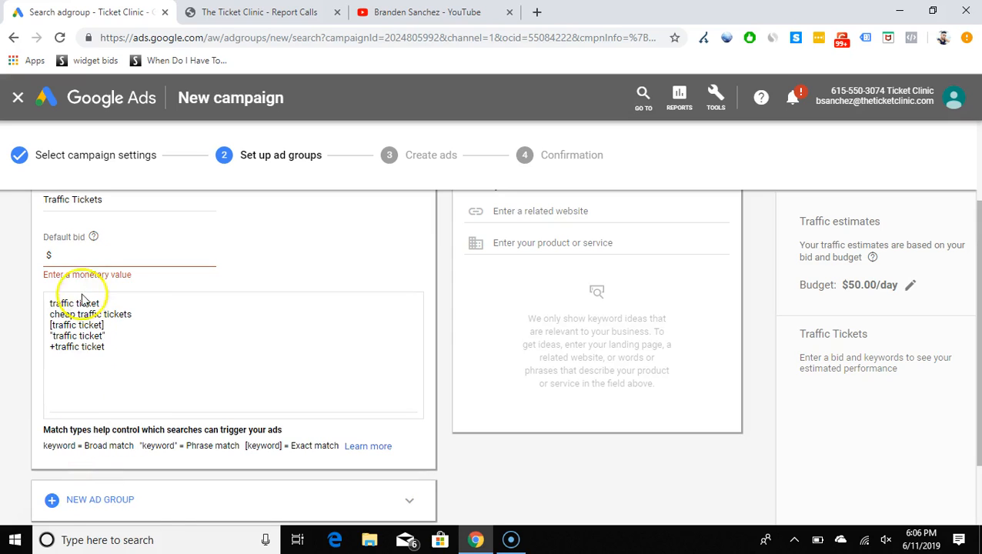
pyautogui.click(72, 256)
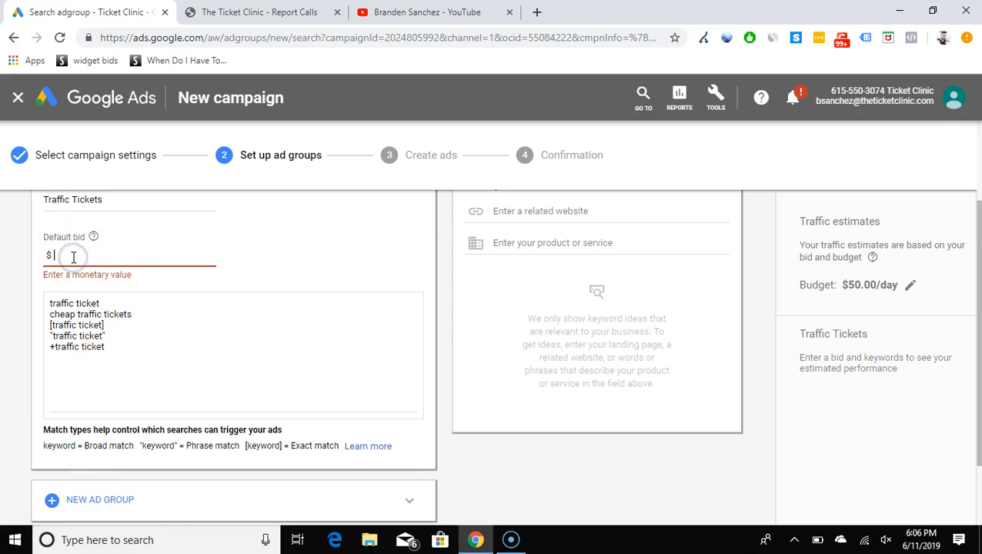
pyautogui.write('2.00')
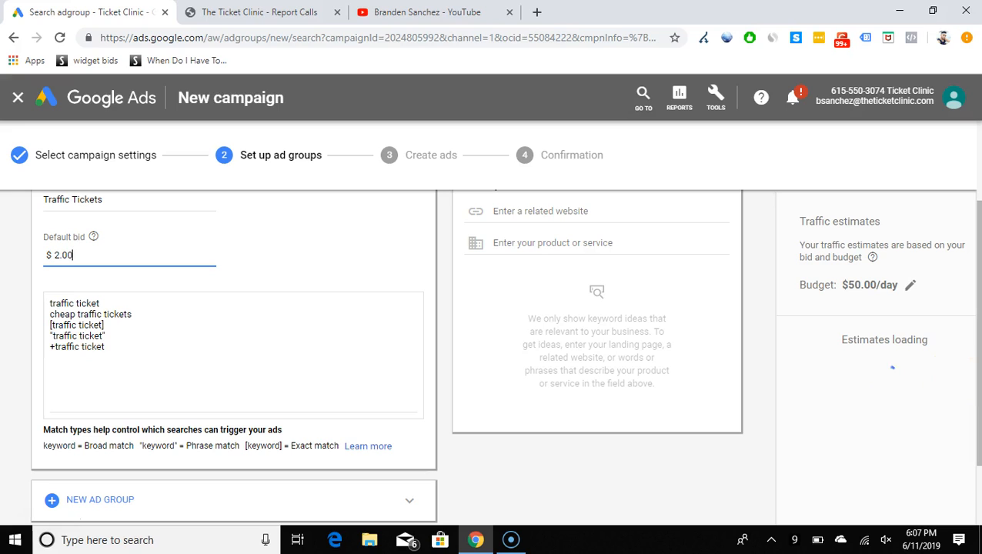
pyautogui.scroll(-1, 977, 397)
pyautogui.click(109, 470)
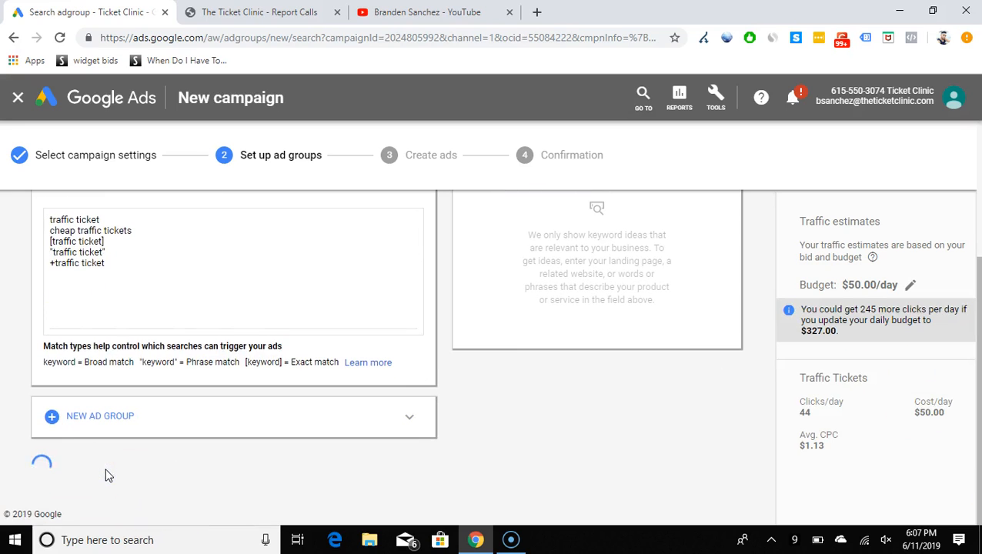
# Start a new text ad and enter "YouTube Test" as Headline 1
pyautogui.click(178, 267)
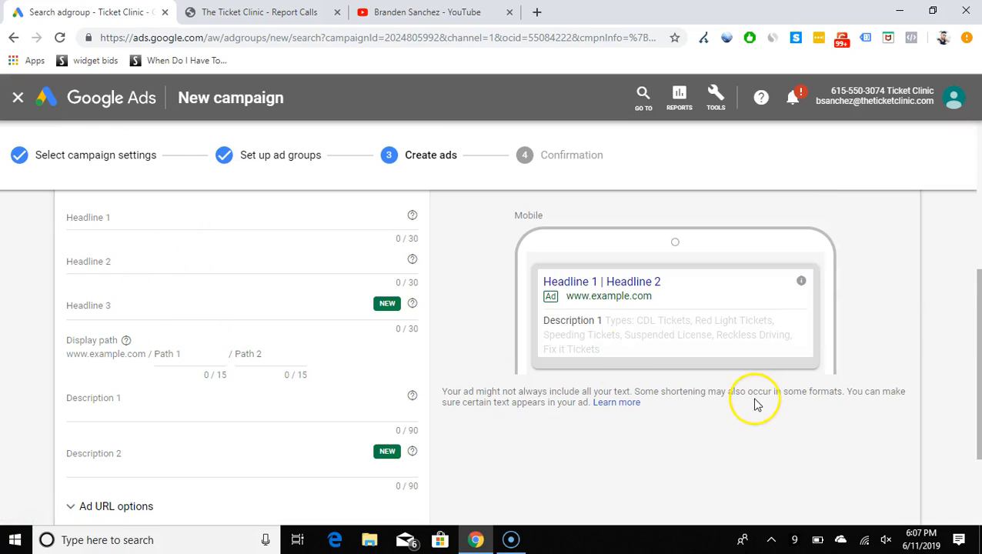
pyautogui.moveTo(971, 291); pyautogui.dragTo(940, 235)
pyautogui.click(80, 294)
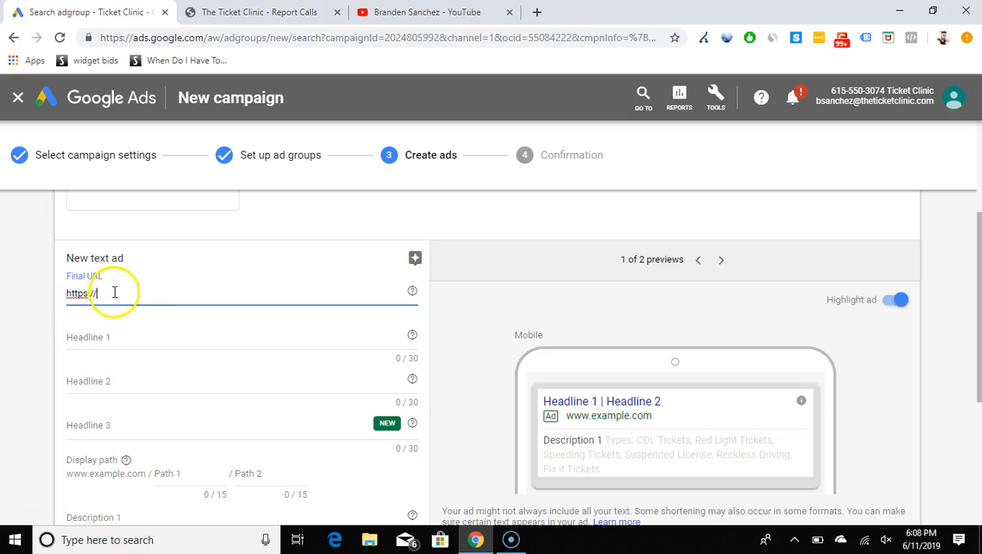
pyautogui.click(88, 334)
pyautogui.write('YouTube Test')
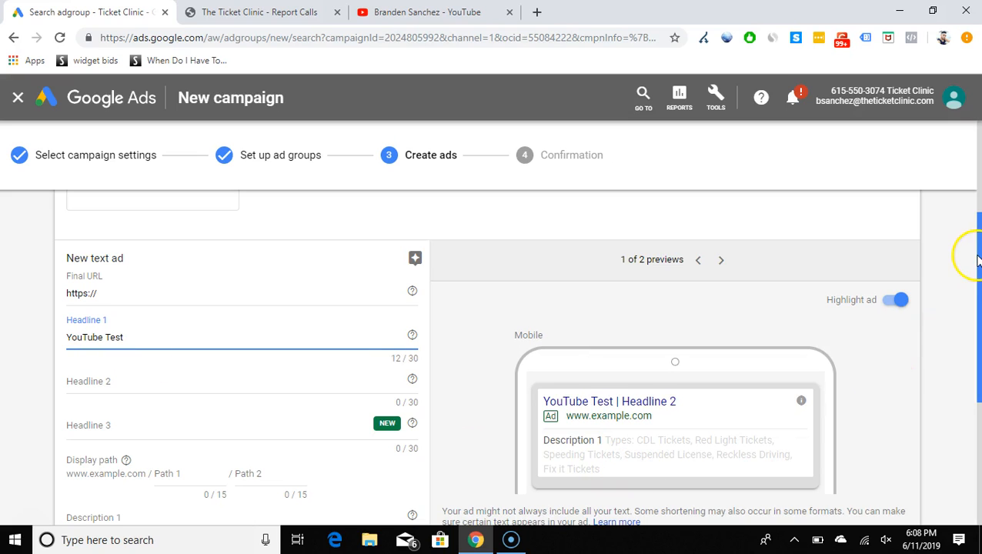
# Enter "Test" as both Description 1 and Headline 2 of the text ad
pyautogui.moveTo(979, 257)
pyautogui.mouseDown()
pyautogui.moveTo(979, 330)
pyautogui.moveTo(966, 280)
pyautogui.moveTo(974, 324)
pyautogui.moveTo(967, 273)
pyautogui.moveTo(972, 323)
pyautogui.moveTo(976, 270)
pyautogui.mouseUp()
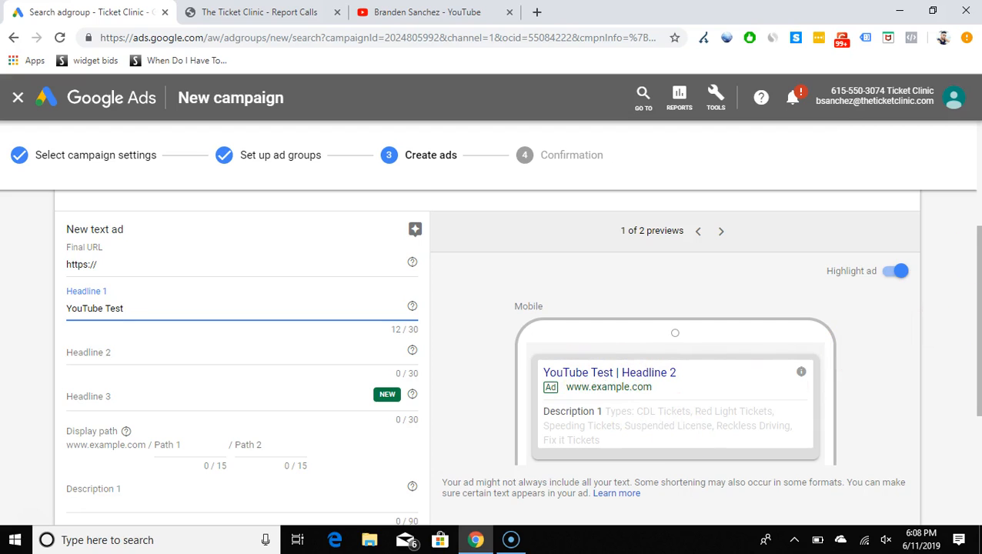
pyautogui.moveTo(978, 255); pyautogui.dragTo(978, 255)
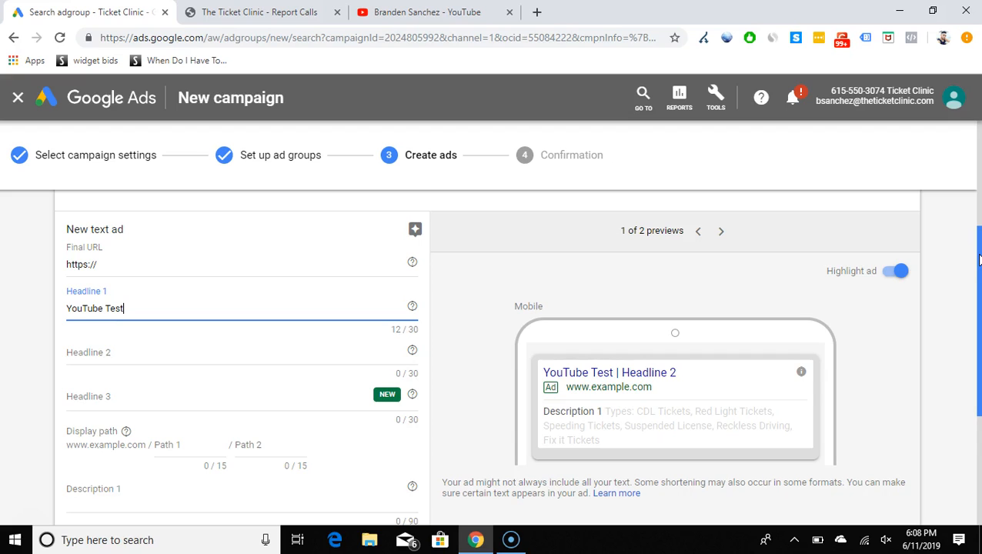
pyautogui.moveTo(978, 260); pyautogui.dragTo(979, 292)
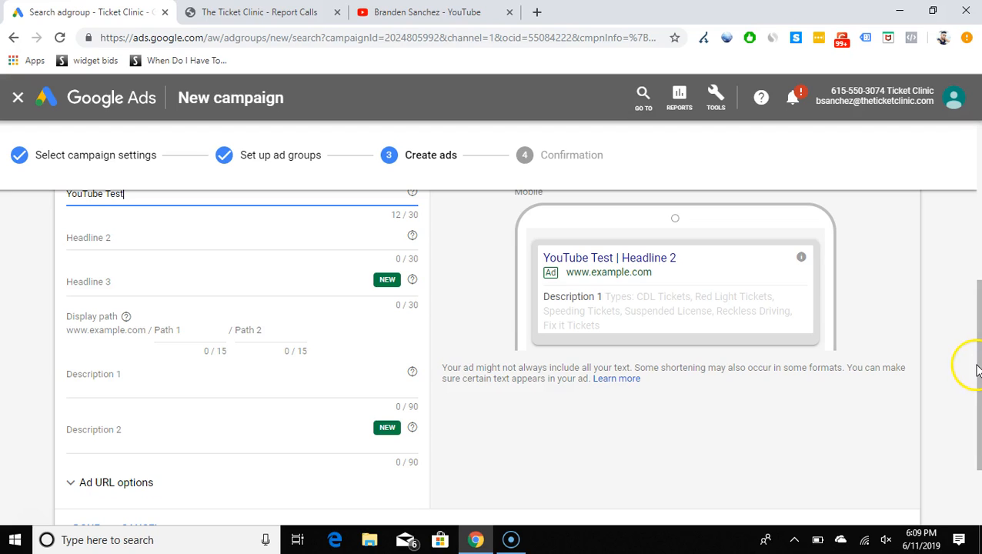
pyautogui.moveTo(977, 370)
pyautogui.mouseDown()
pyautogui.moveTo(977, 342)
pyautogui.moveTo(977, 371)
pyautogui.mouseUp()
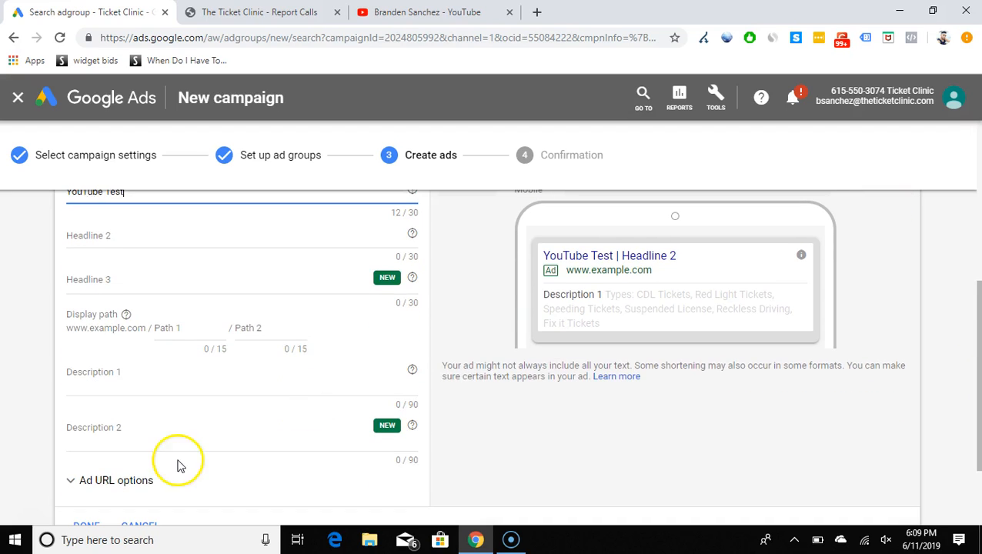
pyautogui.click(121, 378)
pyautogui.write('Test')
pyautogui.click(117, 237)
pyautogui.write('Test')
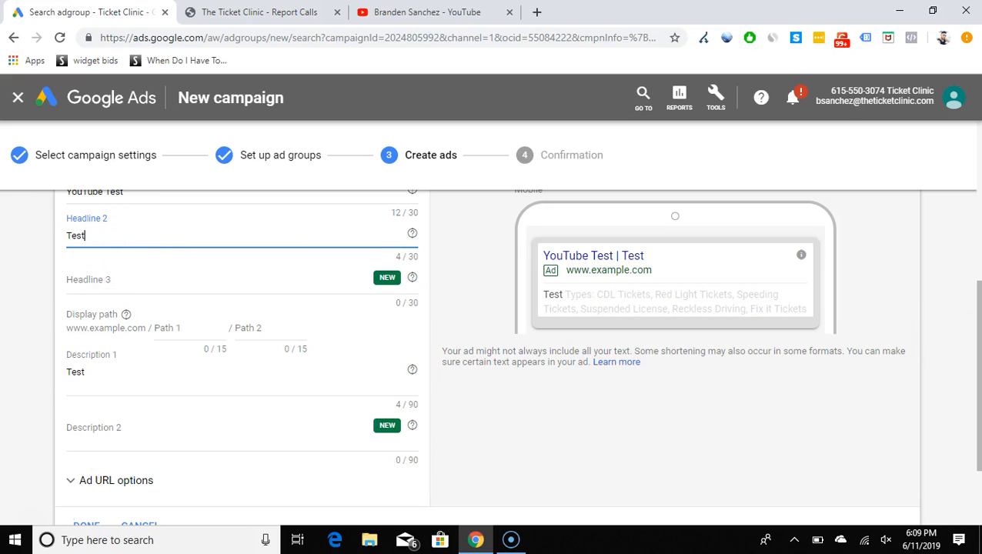
pyautogui.scroll(-2, 148, 510)
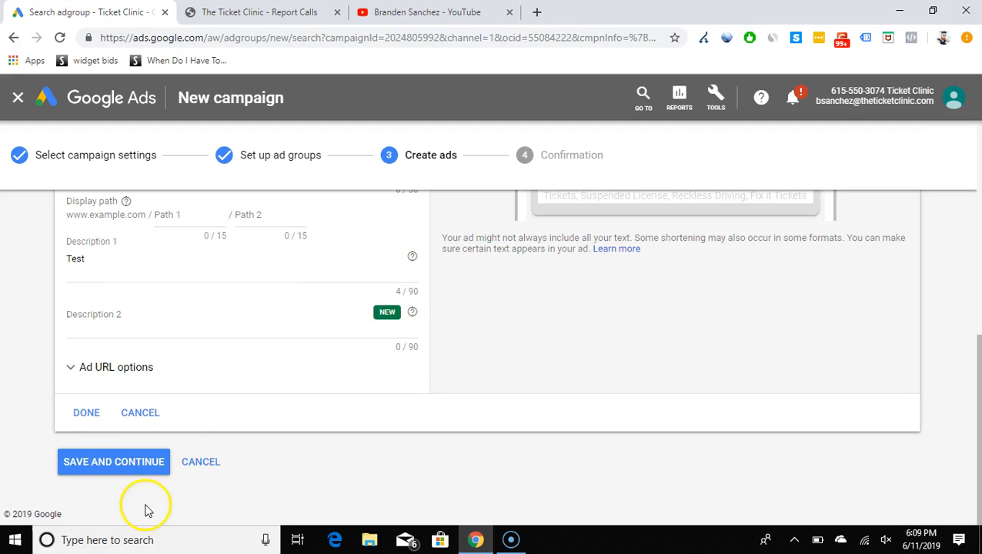
pyautogui.click(977, 391)
pyautogui.moveTo(980, 390); pyautogui.dragTo(951, 241)
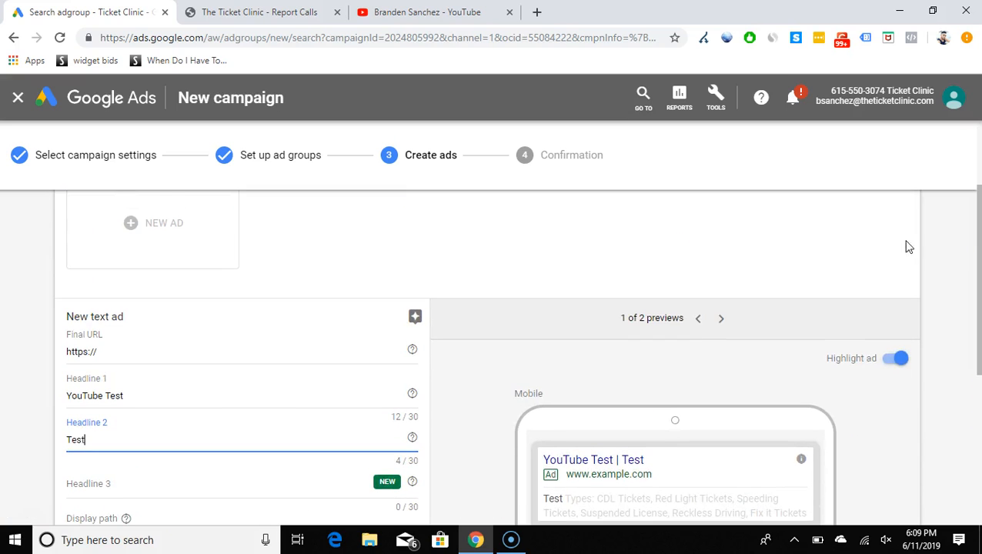
pyautogui.click(156, 351)
pyautogui.write('googl')
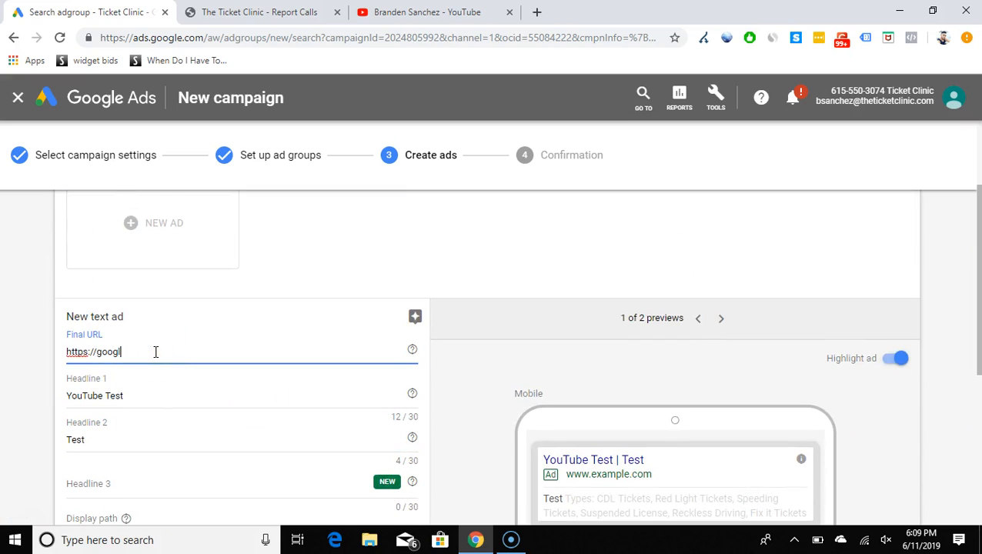
pyautogui.write('we.com')
# Save the text ad without an additional headline or description and continue to the campaign confirmation
pyautogui.scroll(-4, 487, 354)
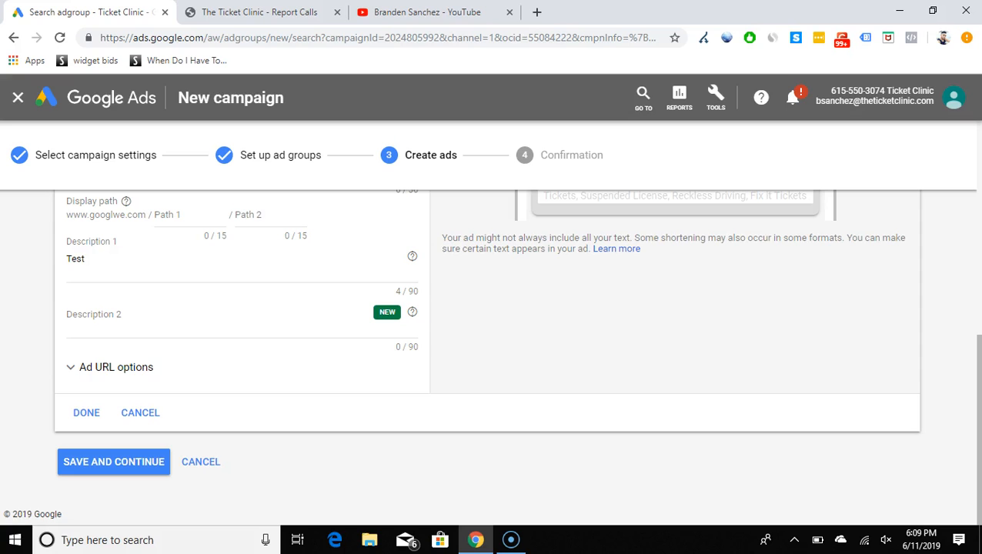
pyautogui.click(86, 413)
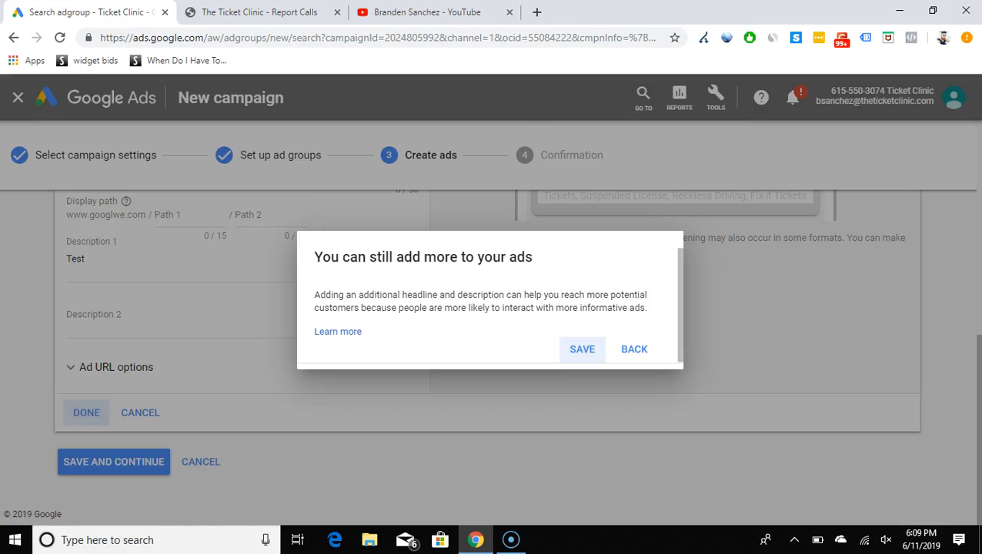
pyautogui.click(582, 350)
pyautogui.click(113, 461)
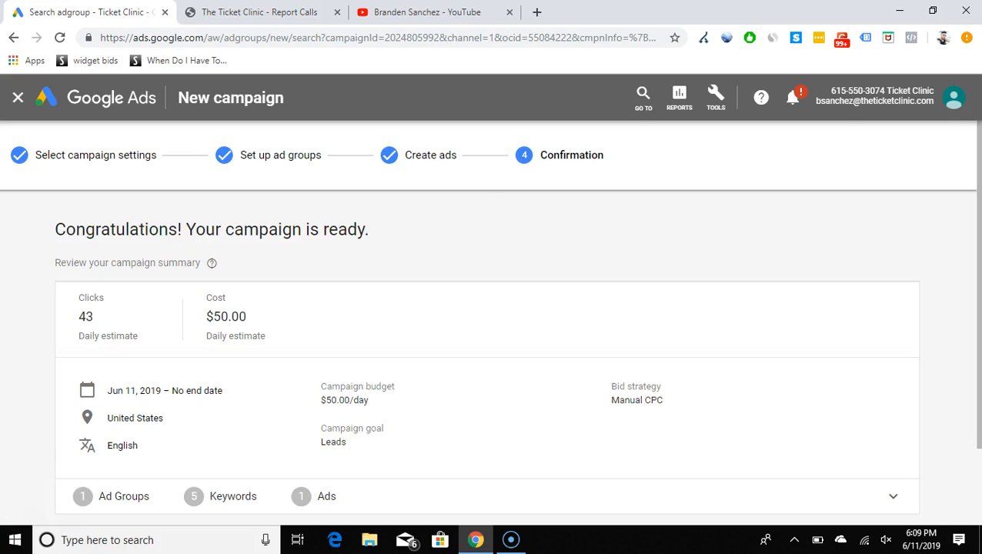
# Review the campaign summary, including daily estimates, budget, bid strategy, goal and targeting
pyautogui.moveTo(979, 177); pyautogui.dragTo(979, 192)
pyautogui.scroll(-1, 979, 193)
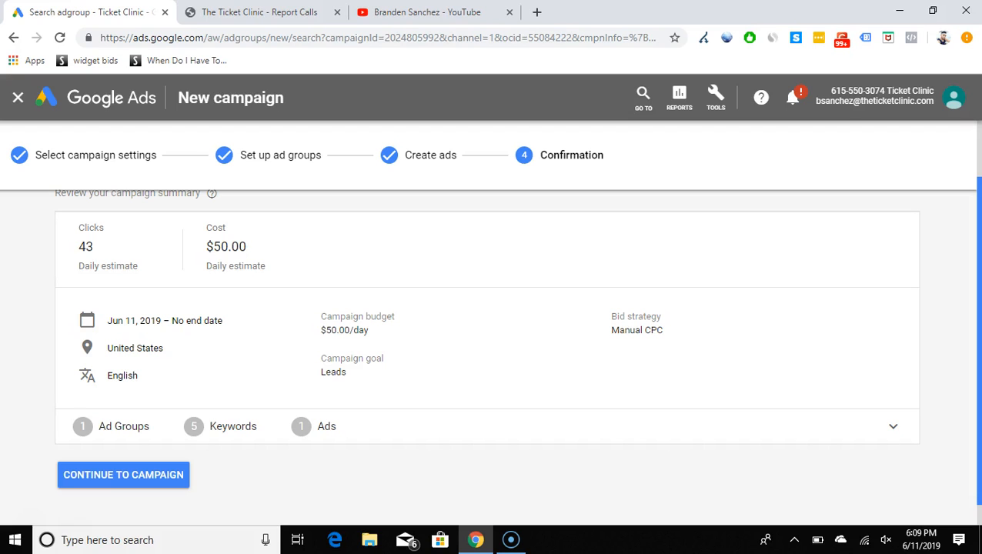
pyautogui.scroll(-1, 489, 331)
pyautogui.scroll(2, 489, 331)
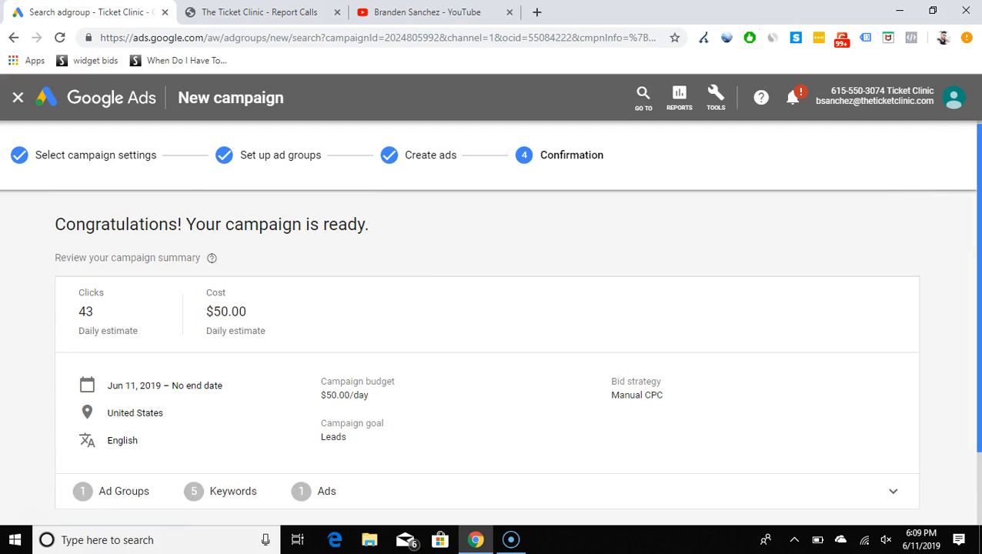
pyautogui.scroll(-1, 489, 331)
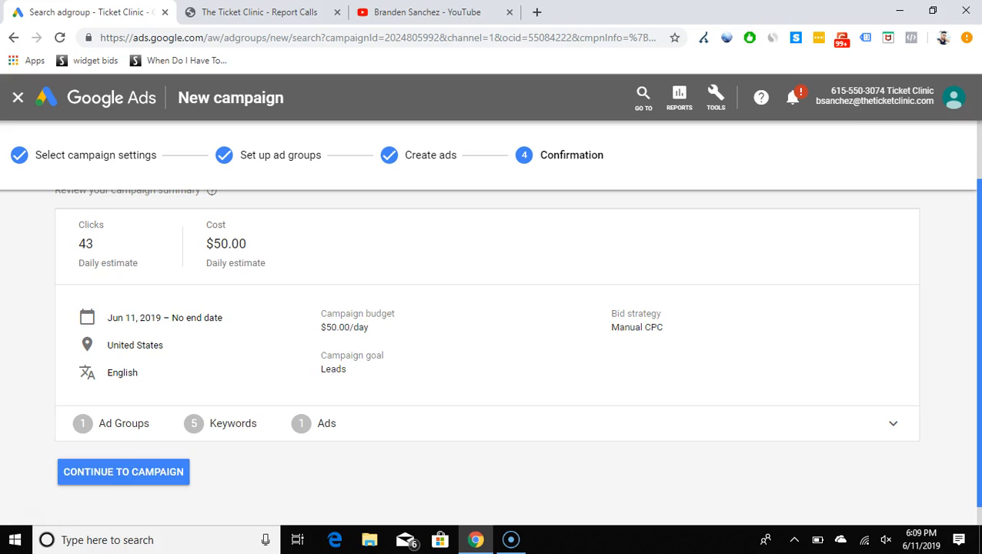